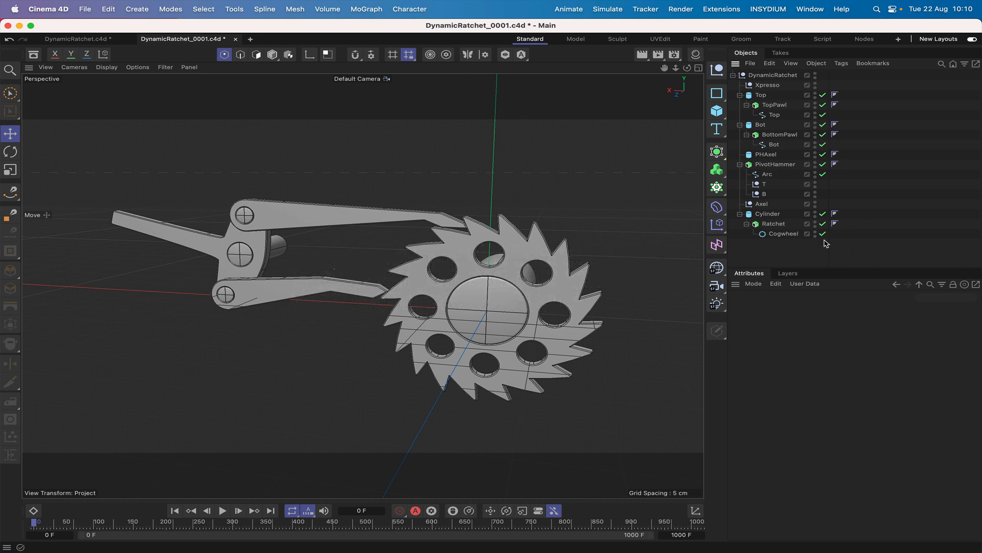
In the project's Bullet expert settings, set the collision margin to 0.2 cm and the scale to 5 cm.
key("super+d")
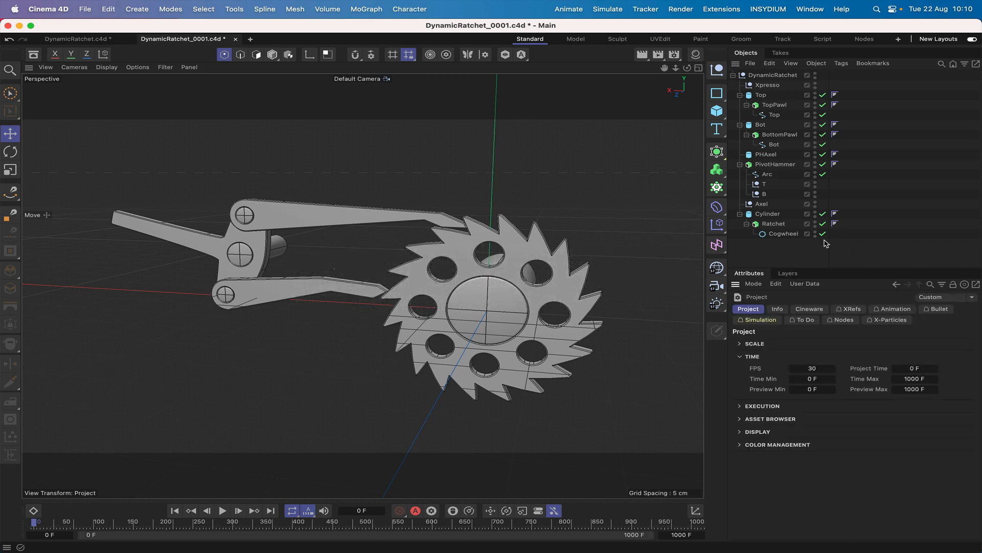
left_click(940, 309)
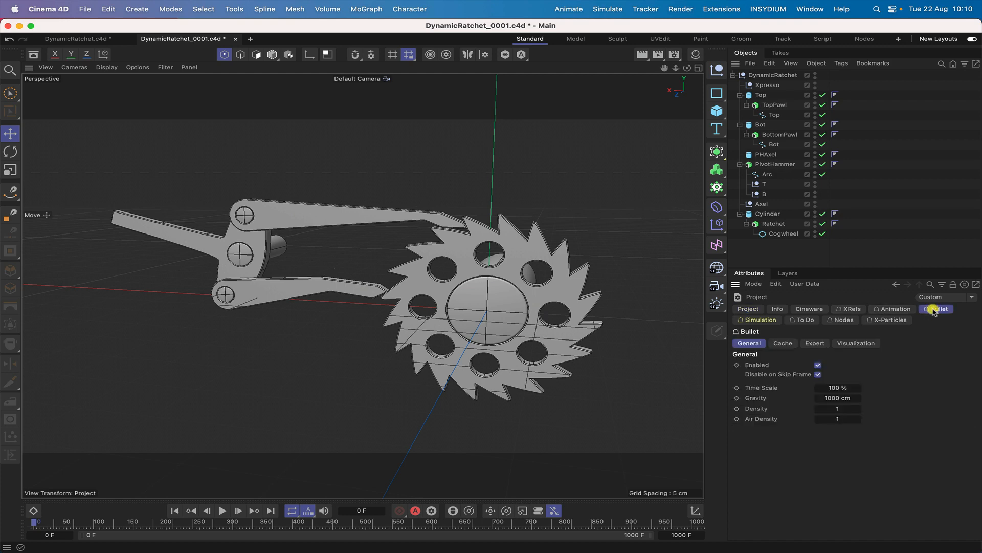
left_click(817, 347)
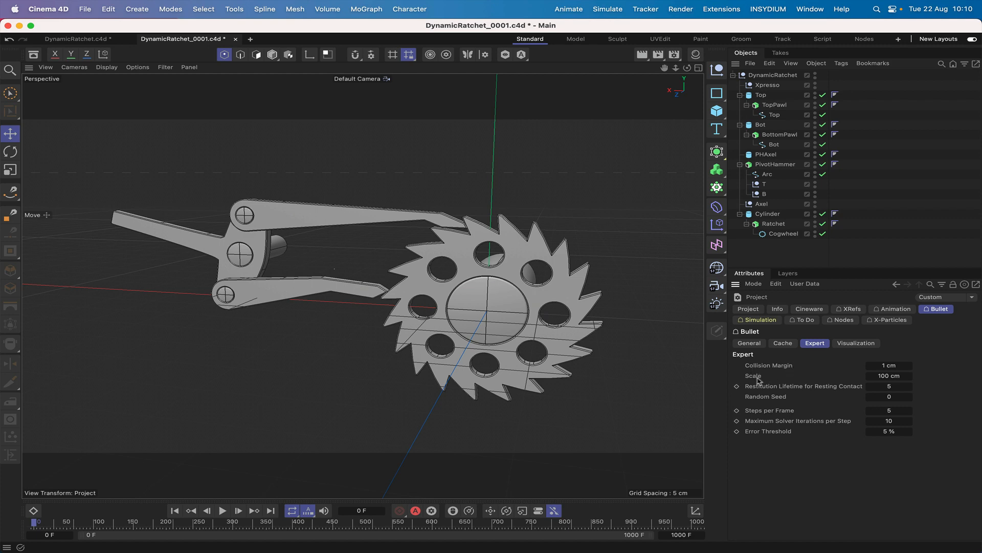
left_click(889, 366)
type("0.2")
left_click(889, 376)
type("5")
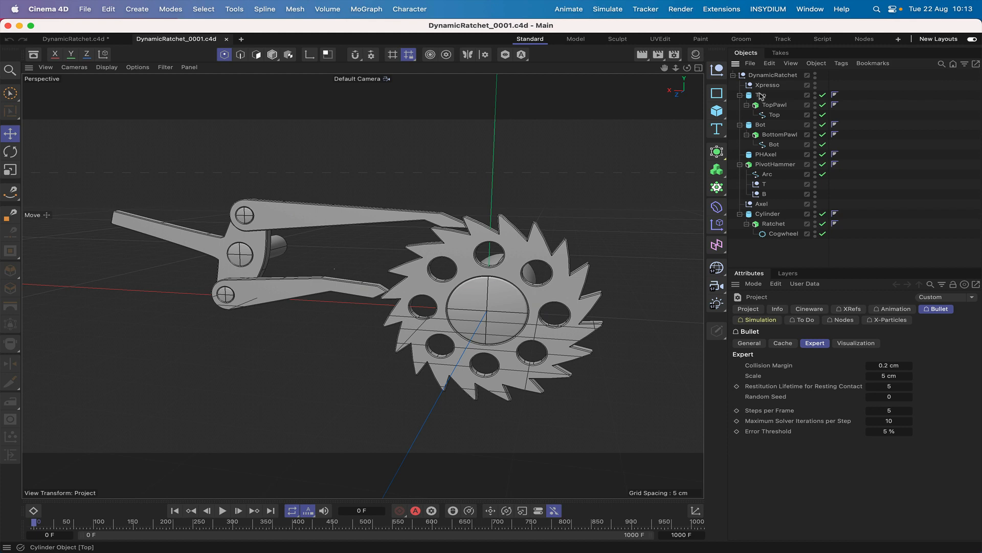
Add a Bullet Rigid Body tag to the Top cylinder object.
left_click(761, 96)
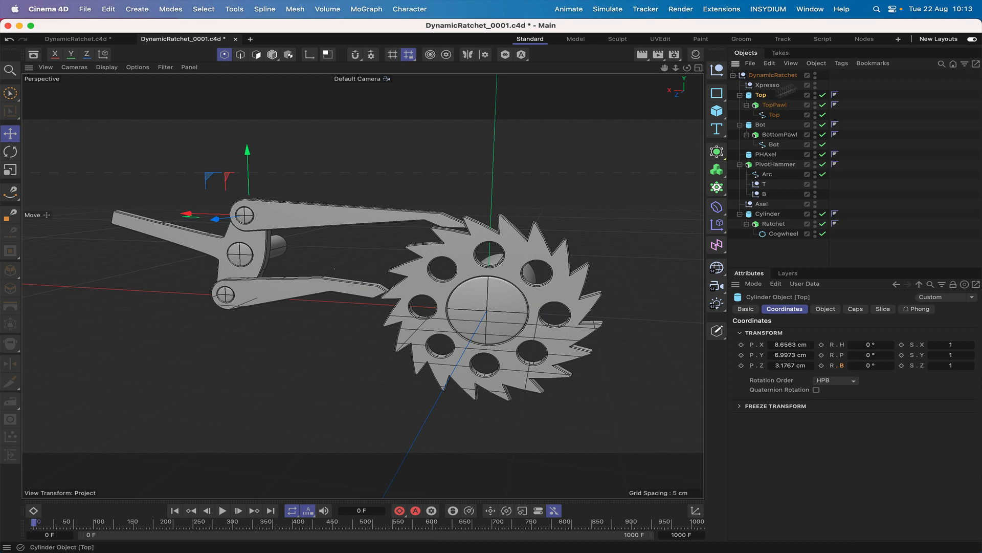
left_click(840, 64)
mouse_move(870, 92)
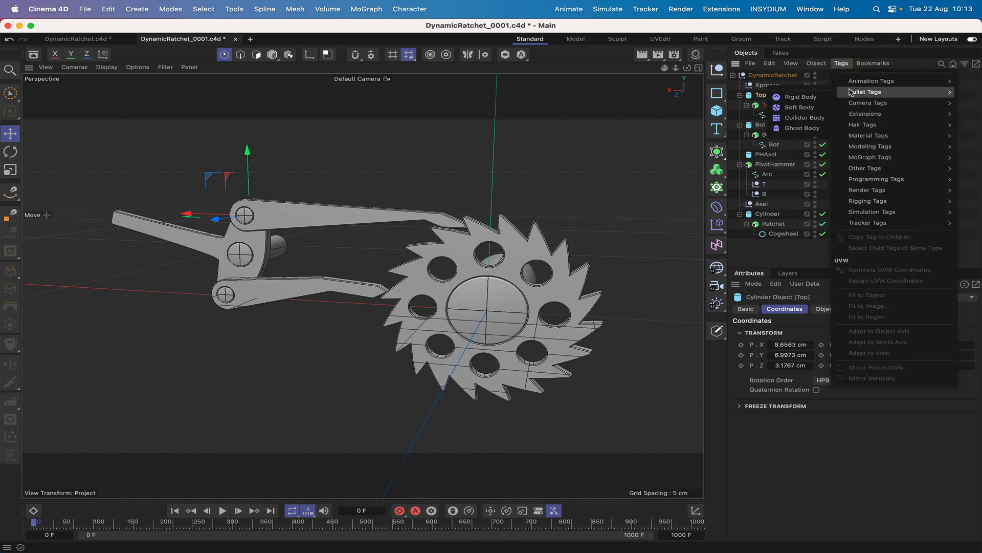
left_click(799, 97)
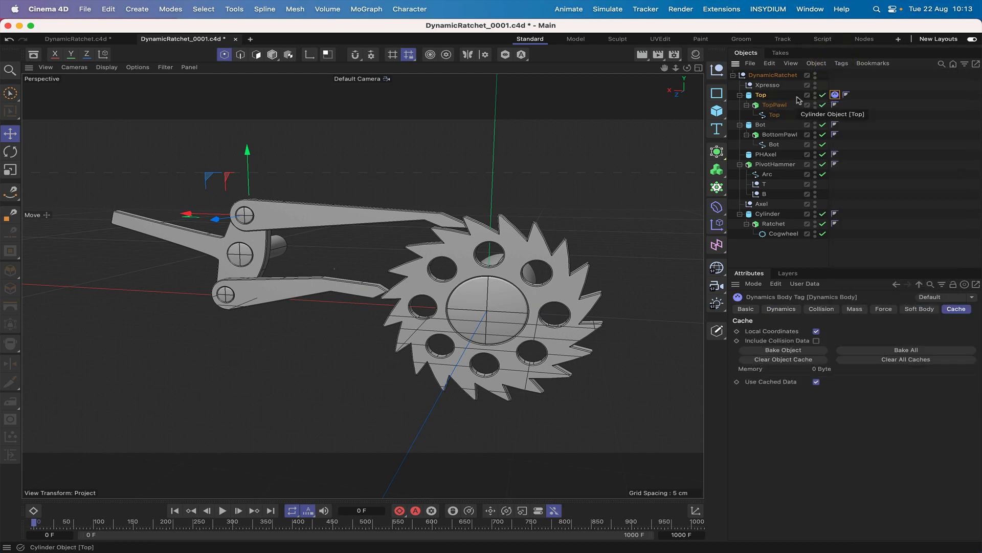
In the Top rigid body's collision settings, set Inherit Tag to Compound Collision Shape and Individual Elements to Off.
left_click(782, 310)
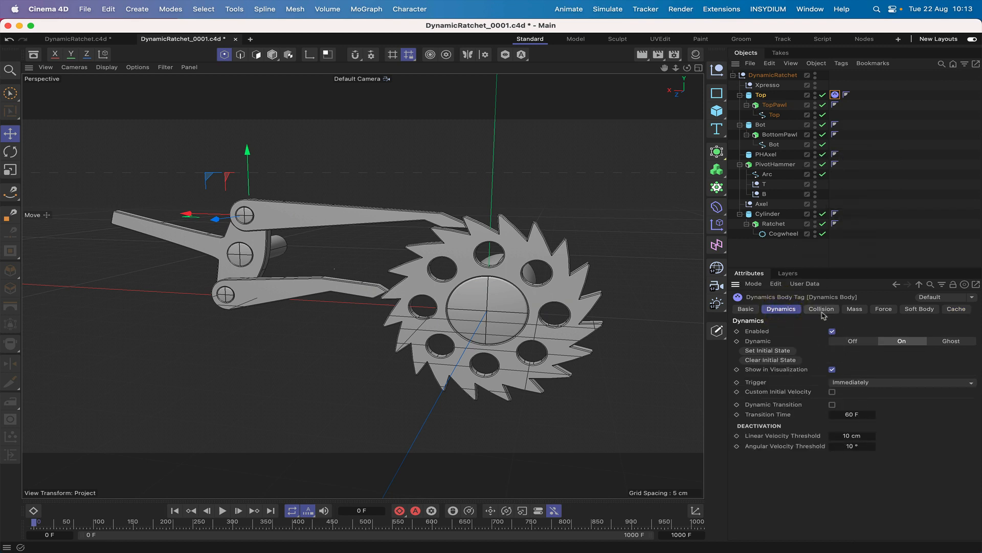
left_click(821, 309)
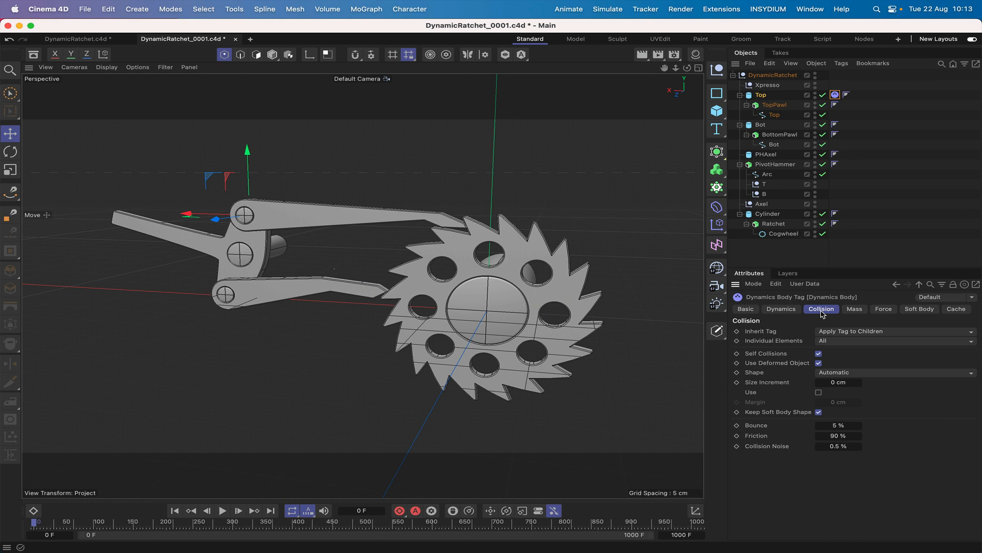
left_click(839, 333)
left_click(844, 364)
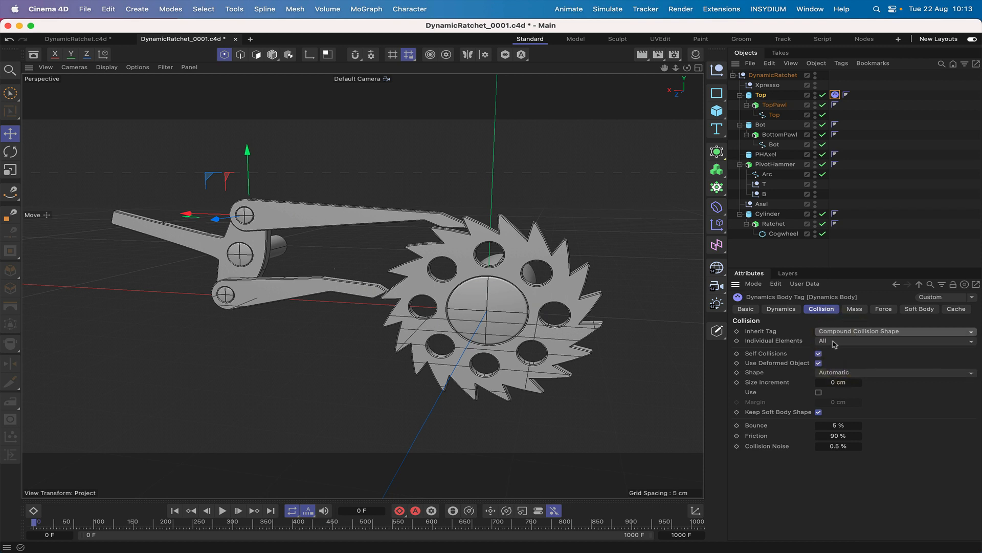
left_click(835, 341)
left_click(830, 353)
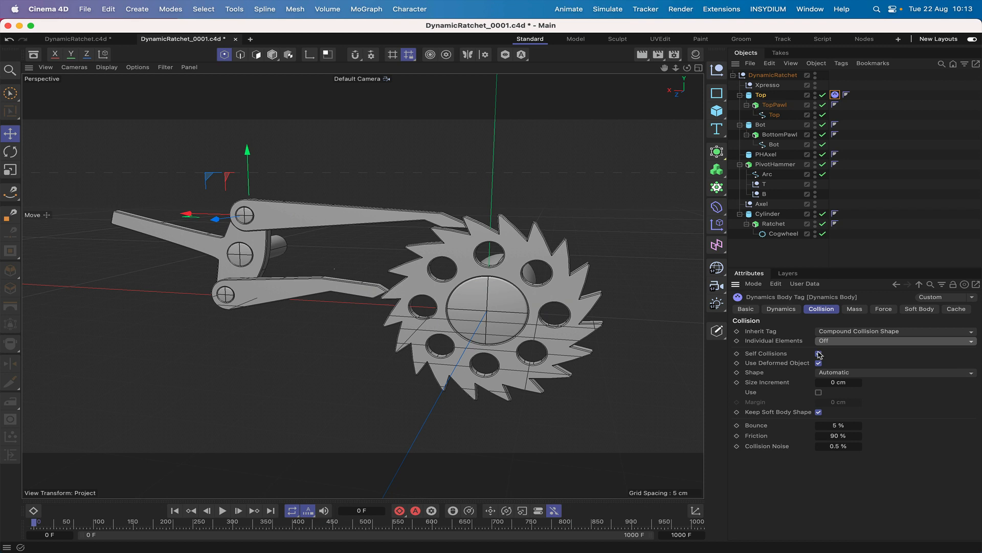
Disable Self Collisions, Use Deformed Object and Keep Soft Body Shape for Top, and use a Moving Mesh shape with a -0.2 cm size increment.
left_click(819, 354)
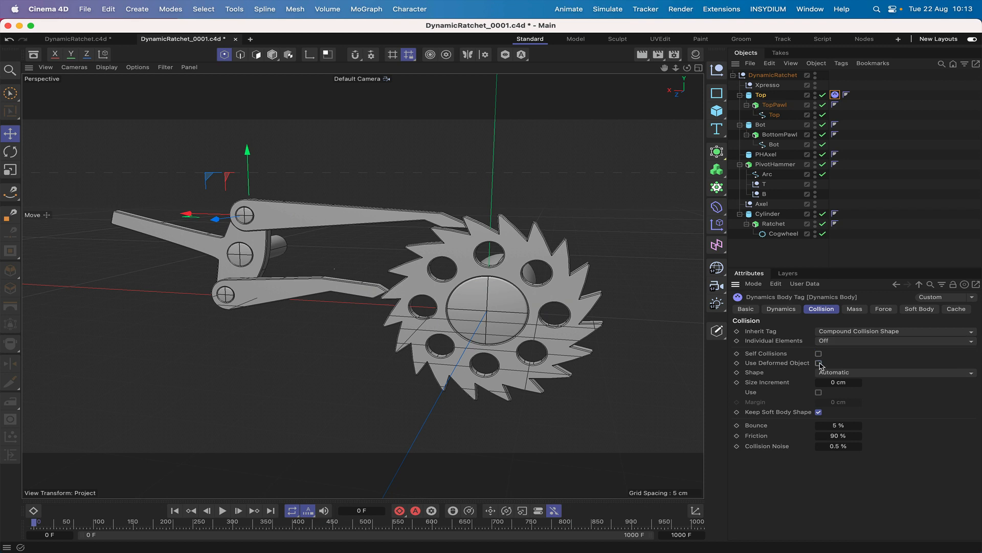
left_click(819, 363)
left_click(847, 373)
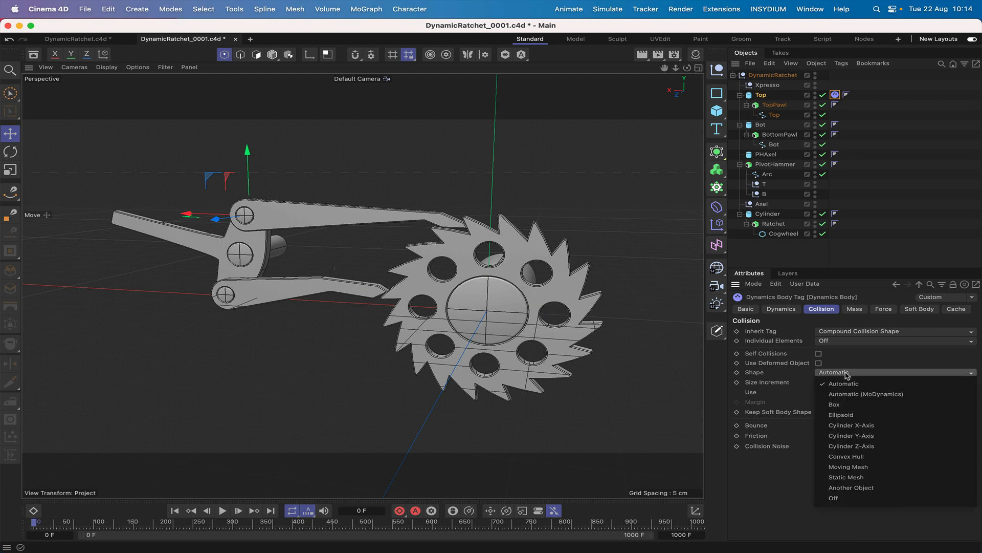
left_click(839, 467)
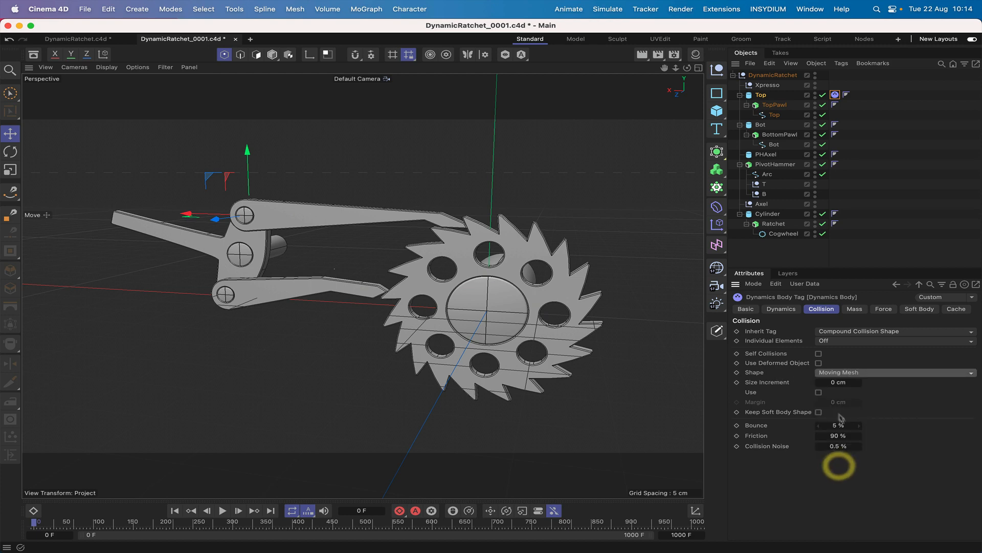
left_click(827, 382)
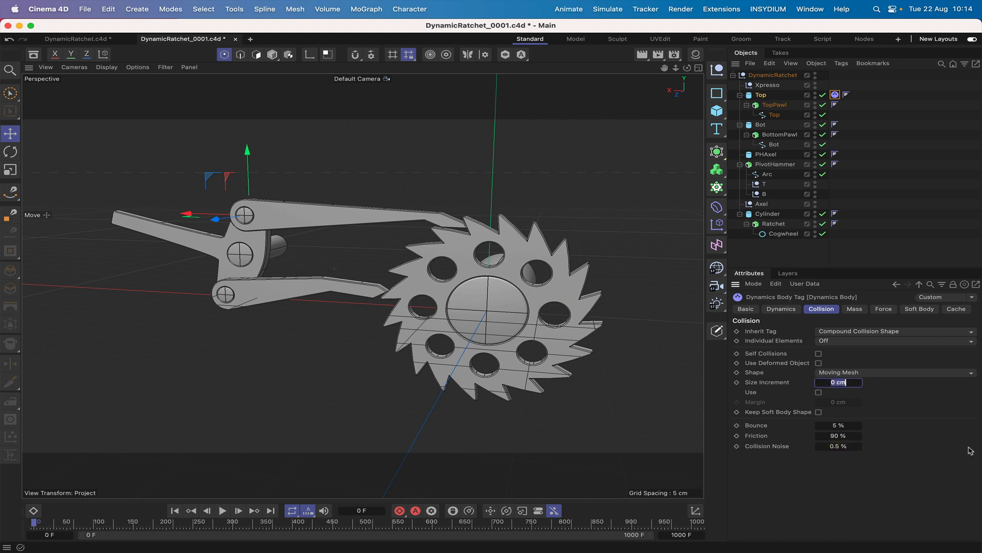
type("-0.2")
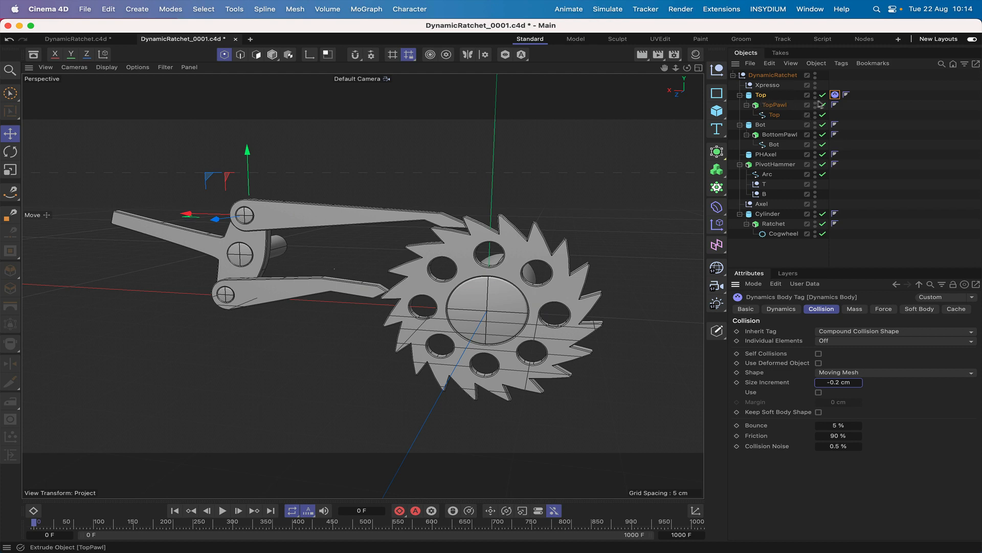
Copy the Top object's rigid body tag to the Bot and Cylinder objects.
left_click(838, 97)
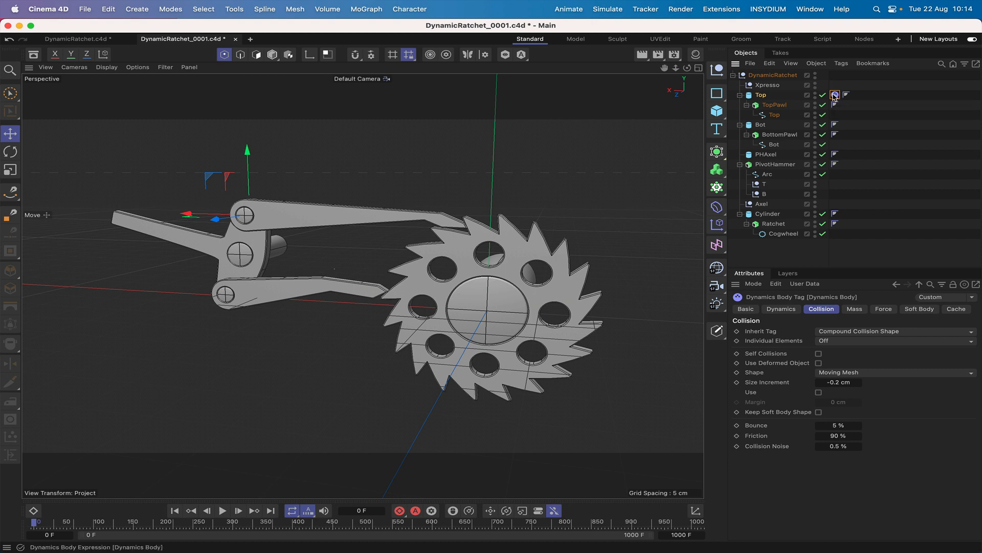
left_click_drag(834, 96, 833, 213, "ctrl")
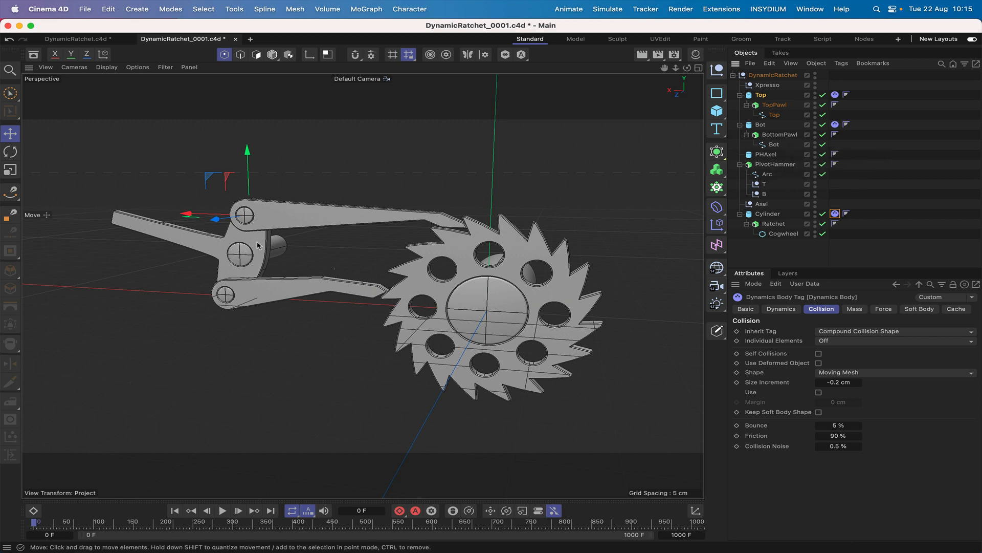
Add a Bullet Collider Body tag to the PivotHammer extrude object.
left_click(771, 164)
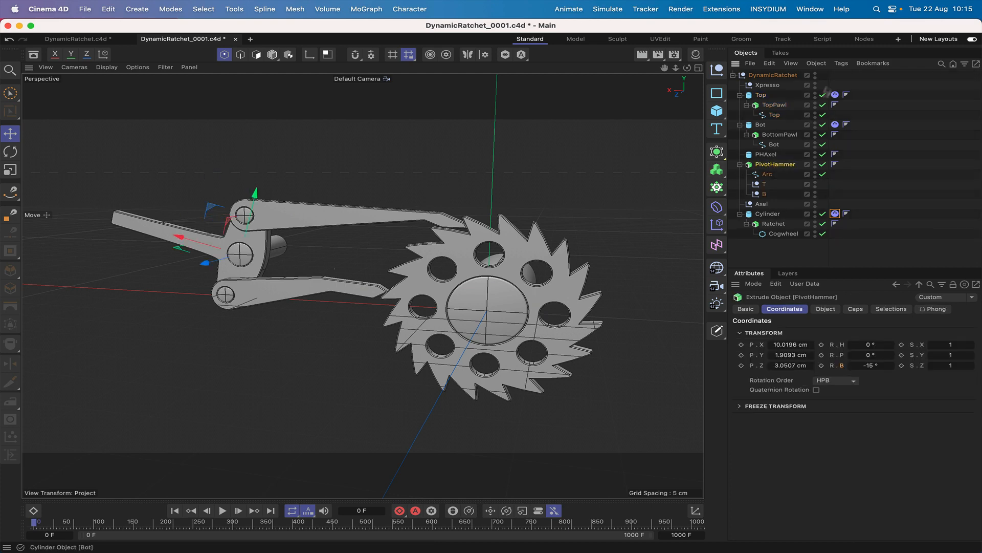
left_click(841, 63)
mouse_move(872, 63)
mouse_move(841, 63)
mouse_move(865, 92)
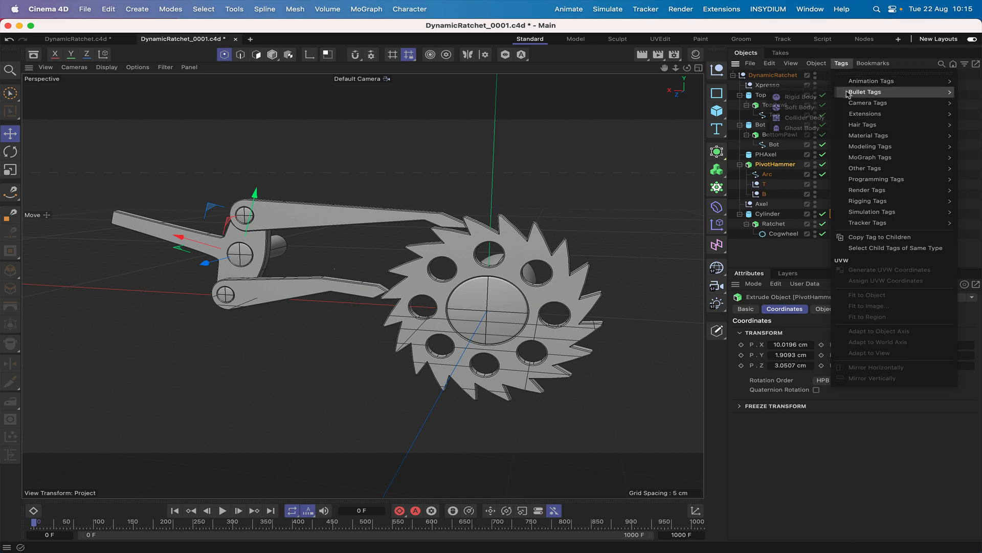
left_click(811, 121)
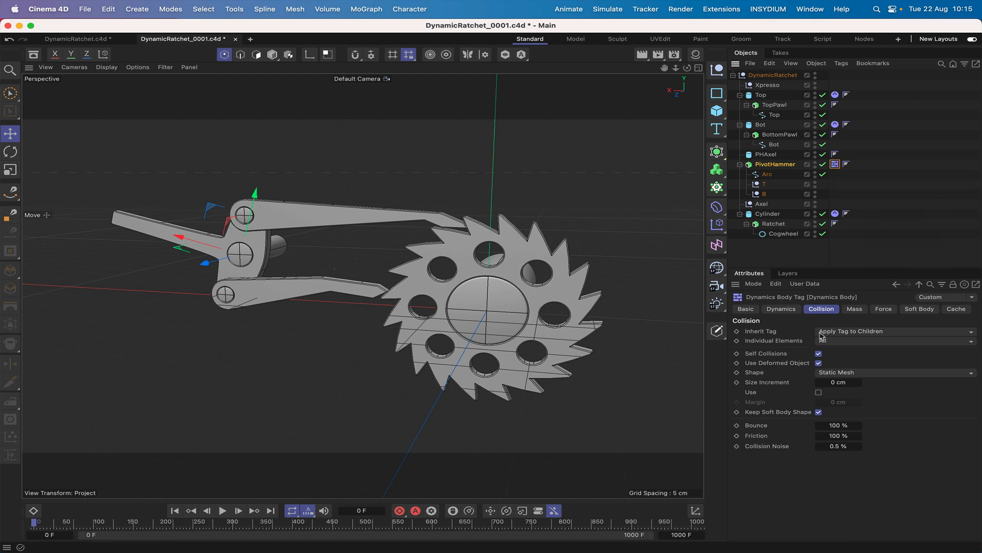
Set the PivotHammer collider to Compound Collision Shape and disable Self Collisions, Use Deformed Object and Keep Soft Body Shape.
left_click(837, 332)
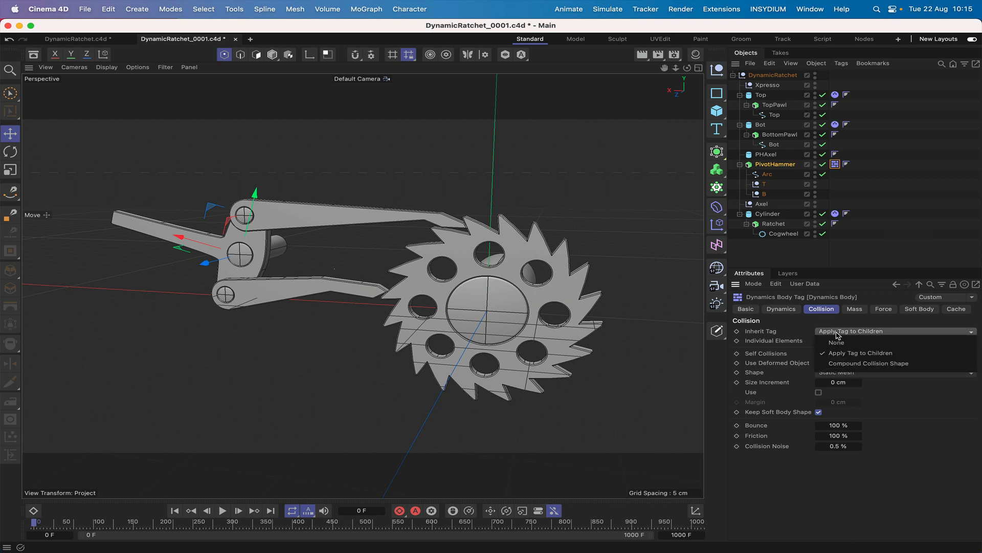
left_click(839, 365)
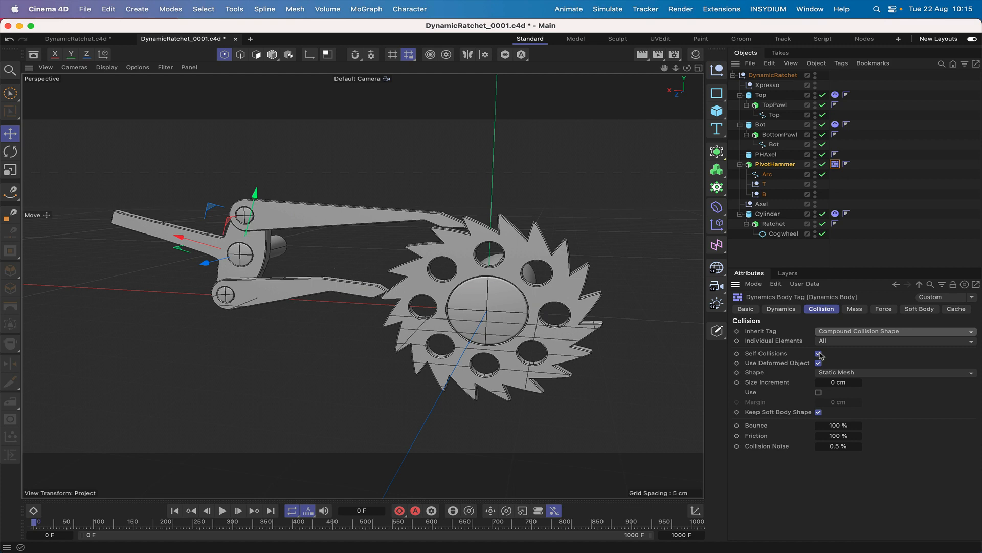
left_click(819, 354)
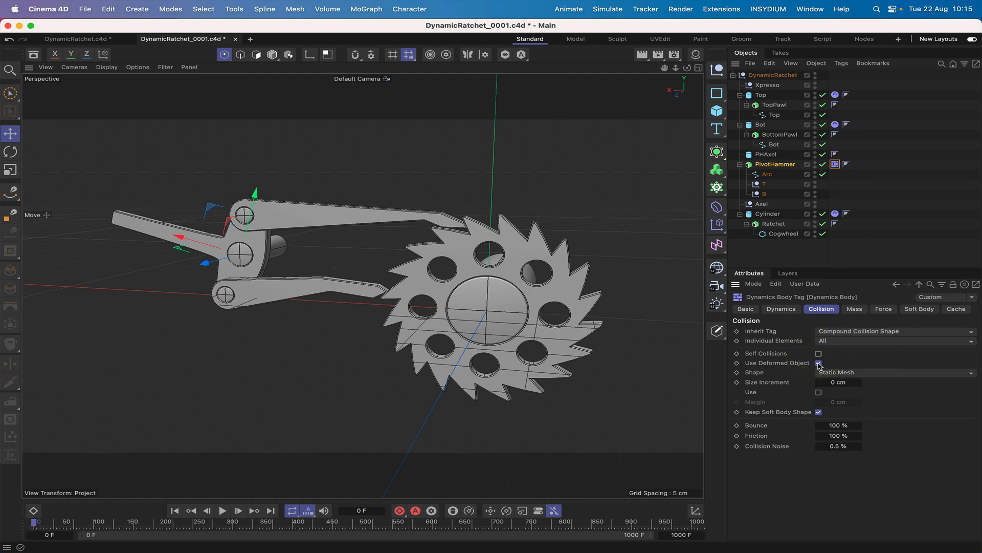
left_click(818, 362)
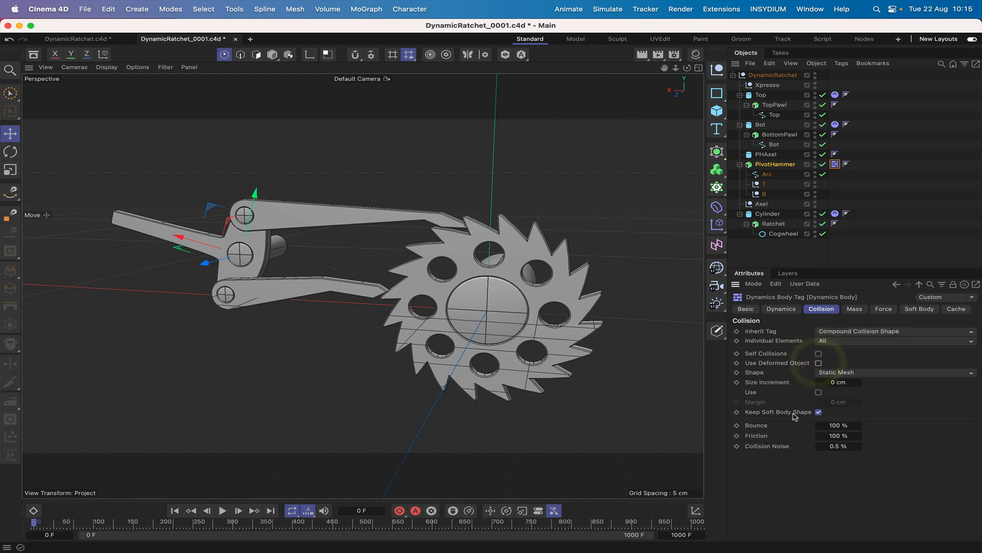
left_click(819, 412)
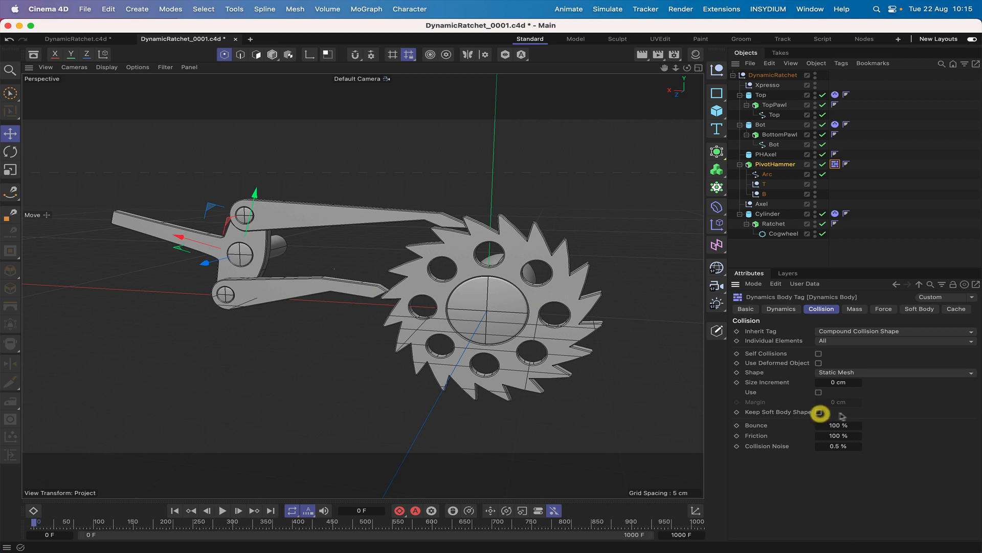
Set the PivotHammer collider's shape to Moving Mesh, with 5% bounce and 90% friction.
left_click(851, 377)
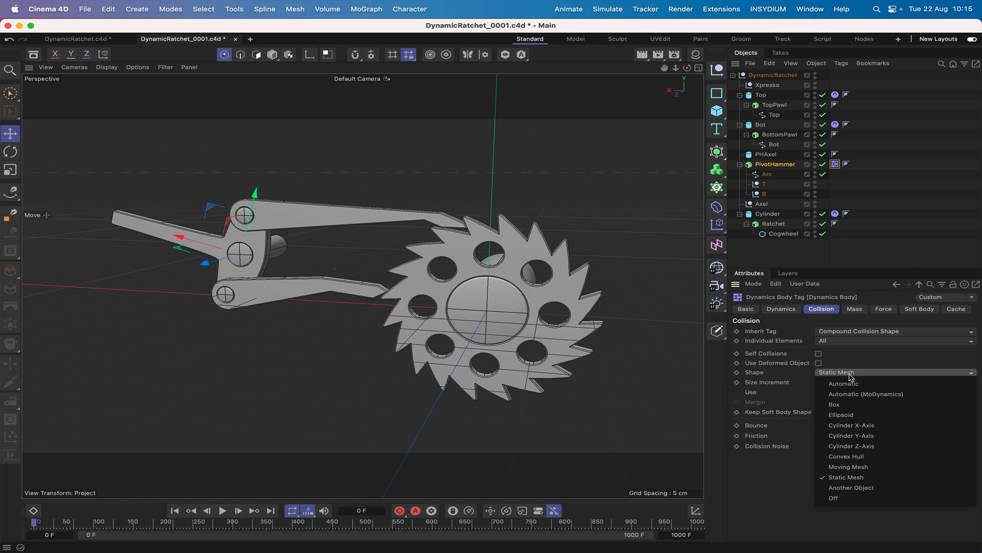
left_click(838, 466)
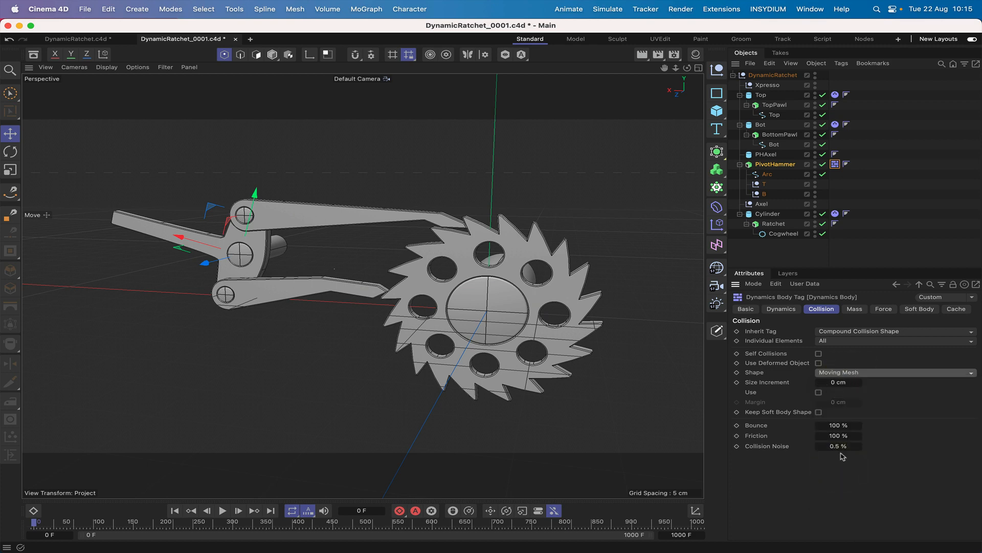
left_click(835, 426)
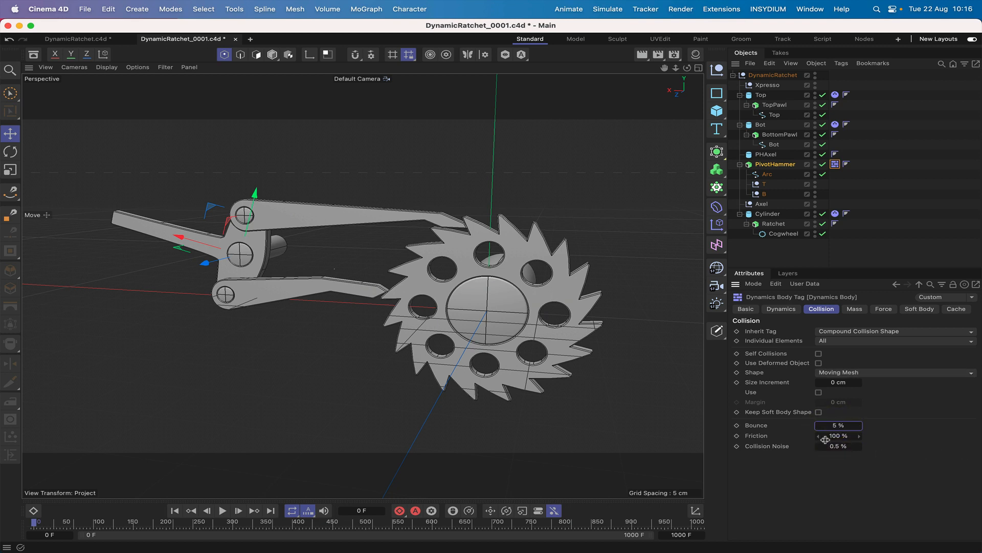
left_click(826, 438)
type("90")
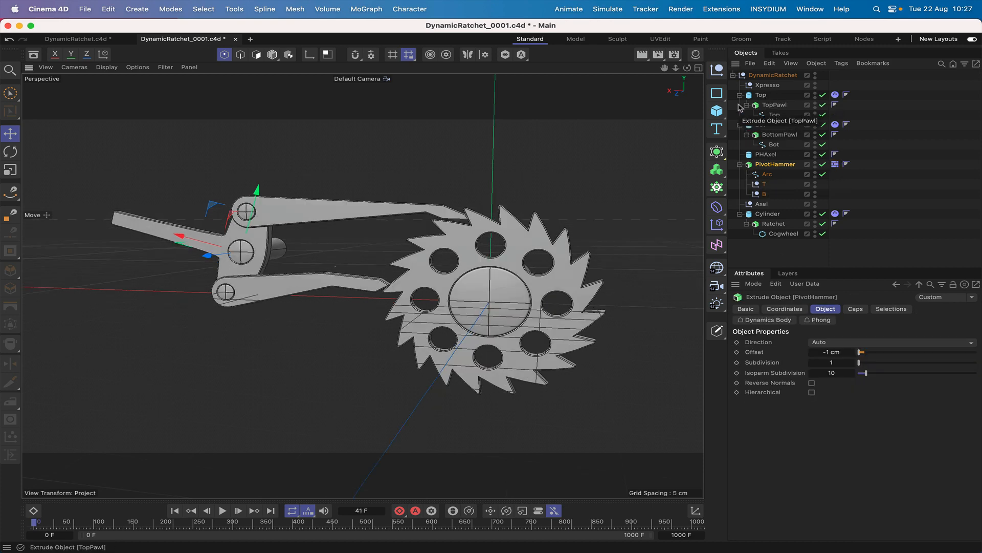
Add a Bullet Connector to the scene and set its draw size to 5 cm.
left_click(612, 9)
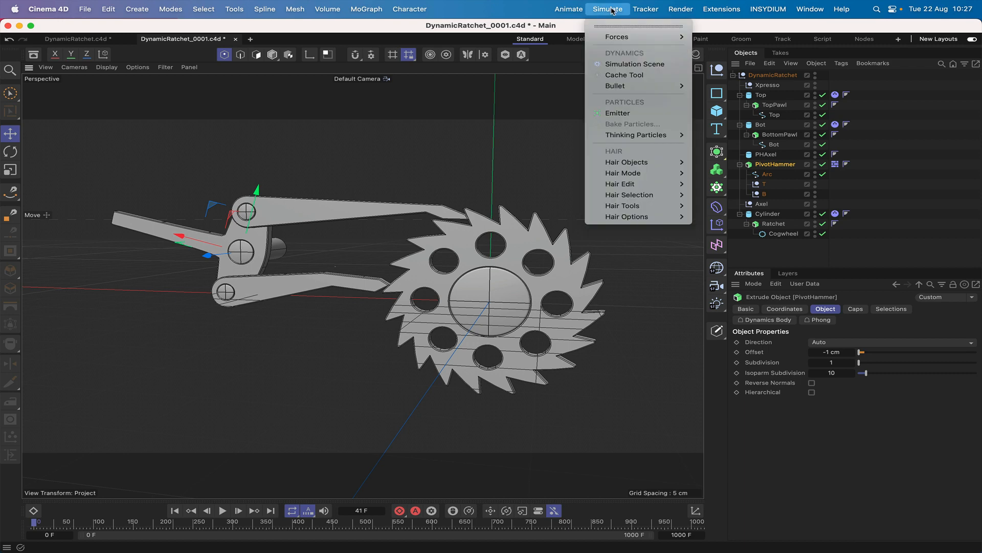
mouse_move(623, 86)
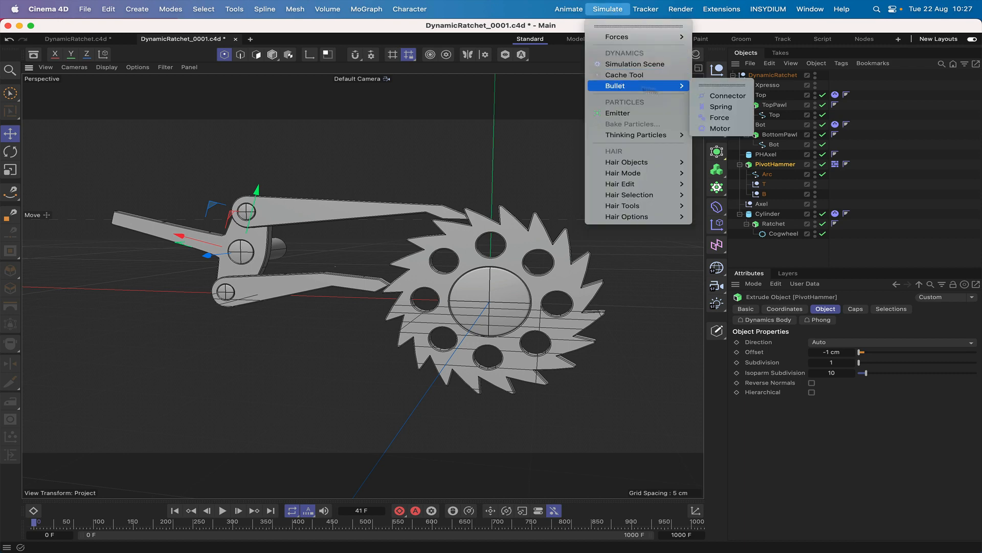
left_click(728, 97)
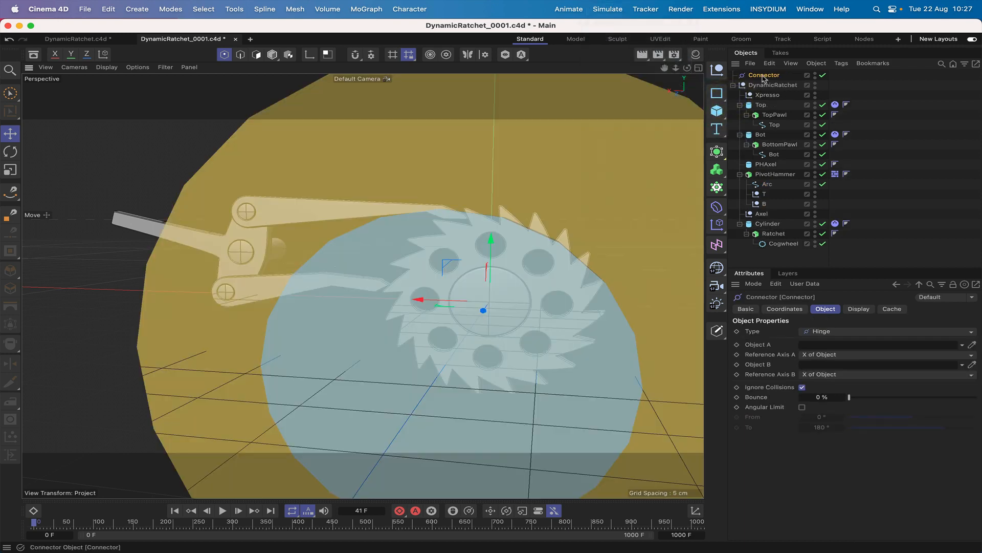
left_click(859, 309)
left_click(814, 341)
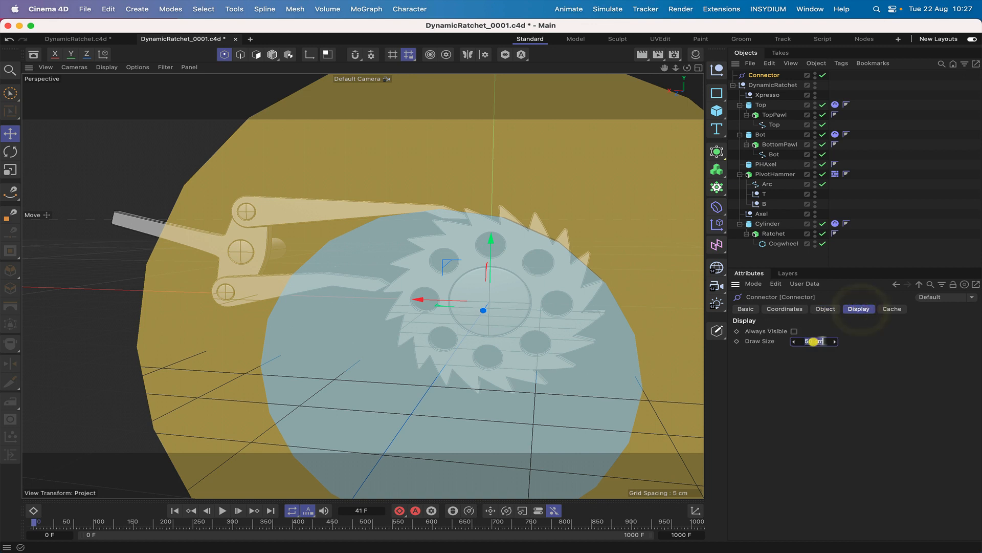
type("5")
key("Return")
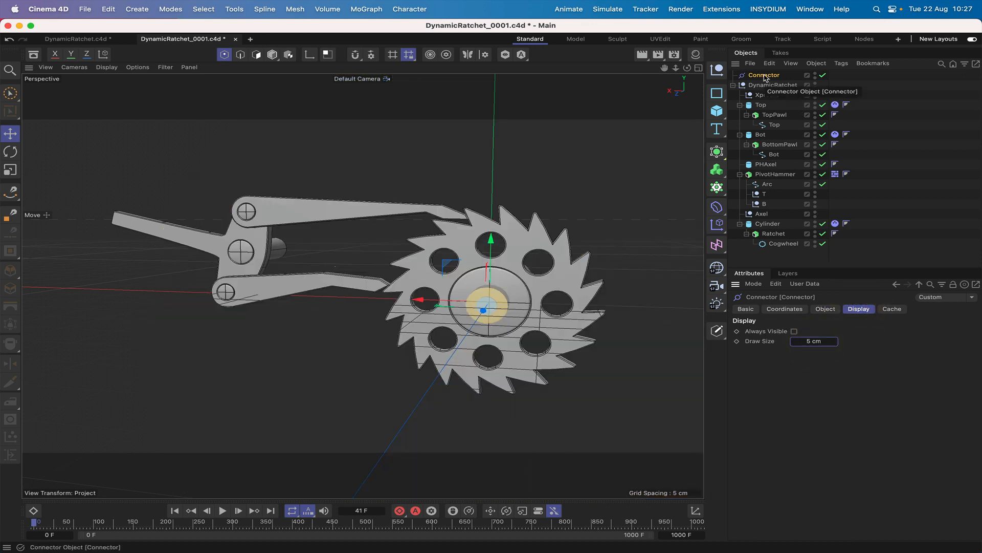
Move the Connector into the DynamicRatchet group, between the Axel null and the Cylinder.
left_click_drag(764, 78, 760, 219)
left_click(761, 204)
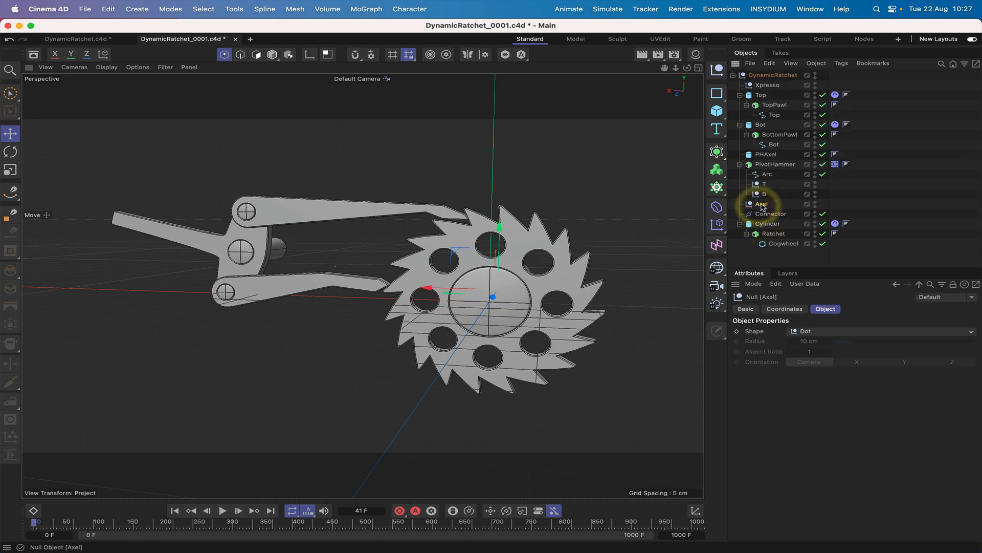
left_click(769, 225)
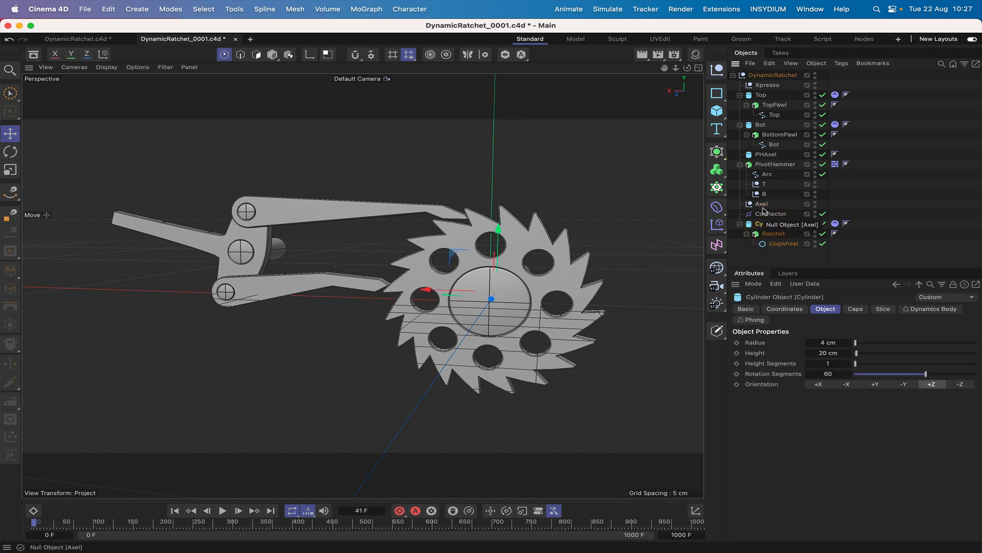
left_click(766, 215)
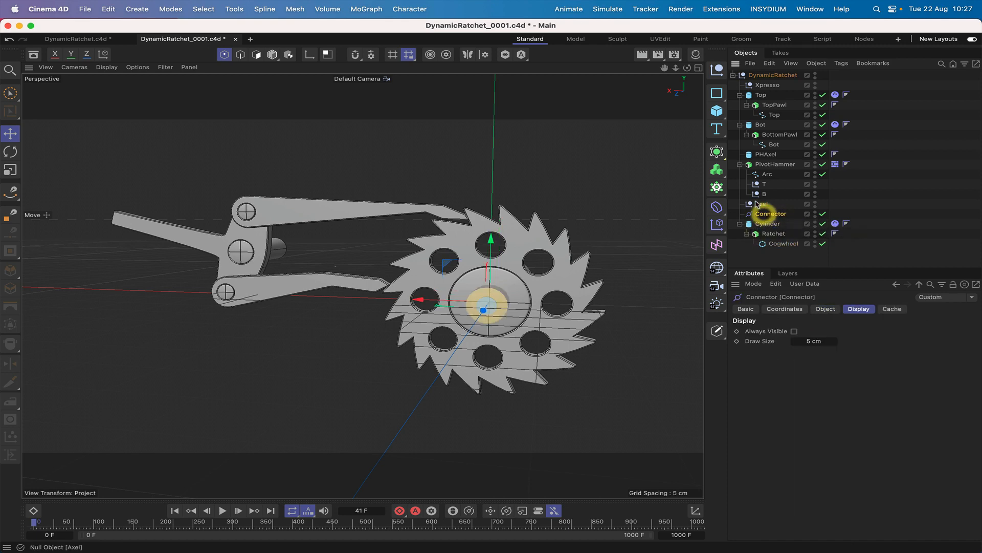
Set the Connector's Object A to Axel and Object B to Cylinder, and play the simulation briefly to test the hinge.
left_click(824, 307)
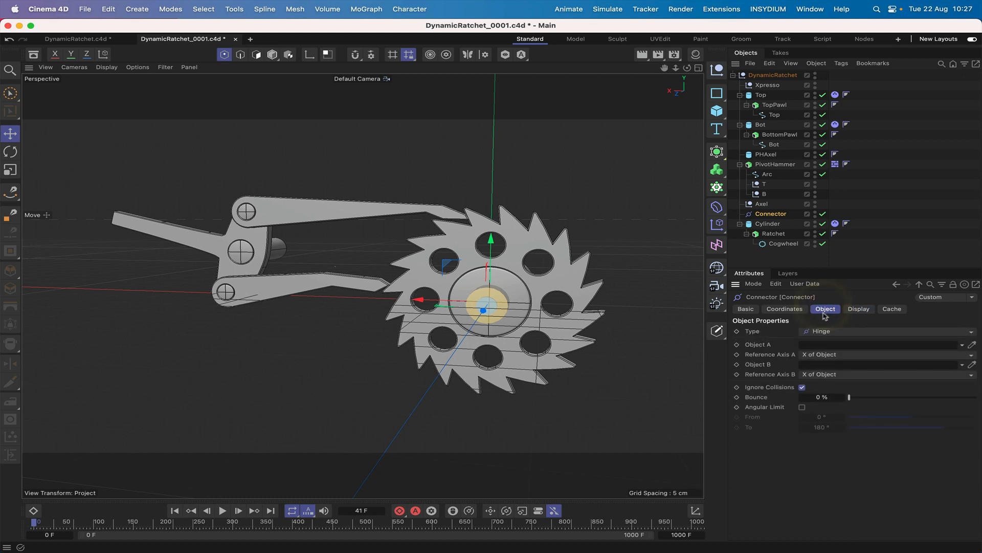
left_click(763, 205)
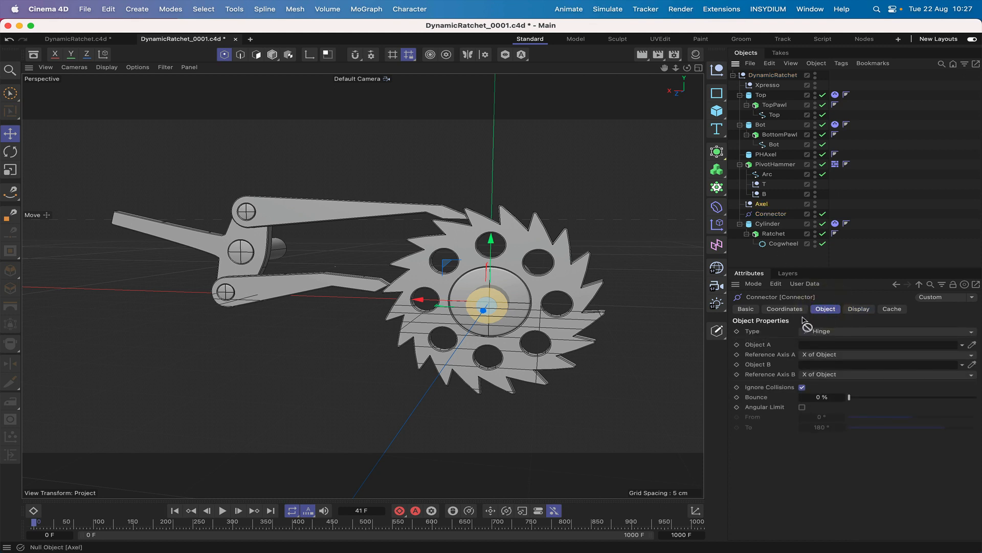
left_click_drag(807, 324, 816, 344)
left_click_drag(768, 223, 817, 374)
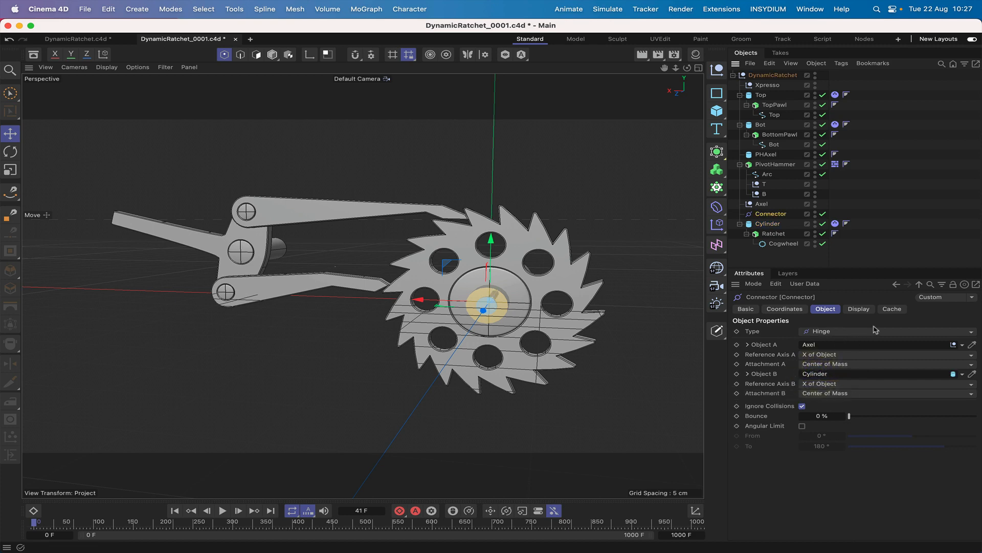
left_click(223, 510)
left_click(222, 511)
Add a second Bullet Connector to the scene and set its draw size to 2 cm.
left_click(608, 11)
mouse_move(660, 86)
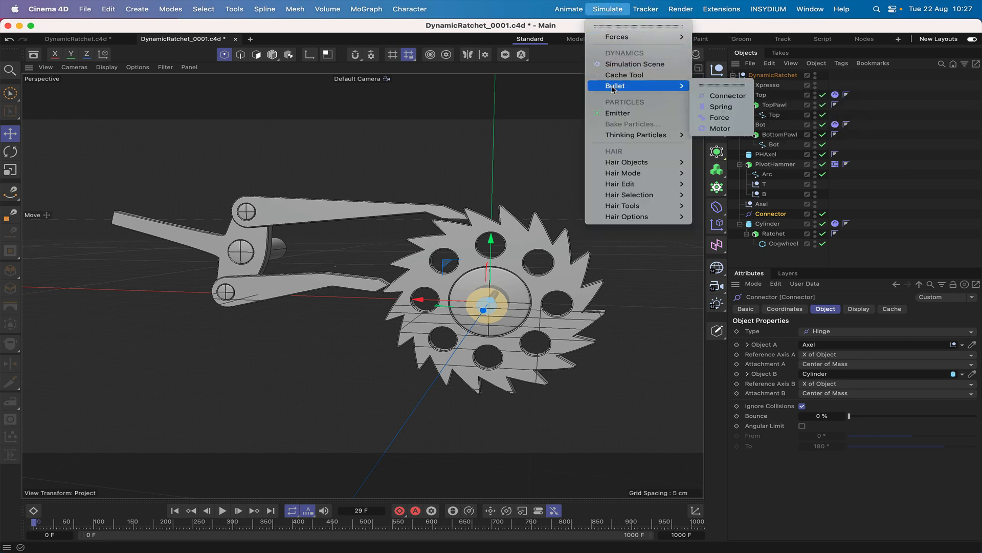
left_click(729, 97)
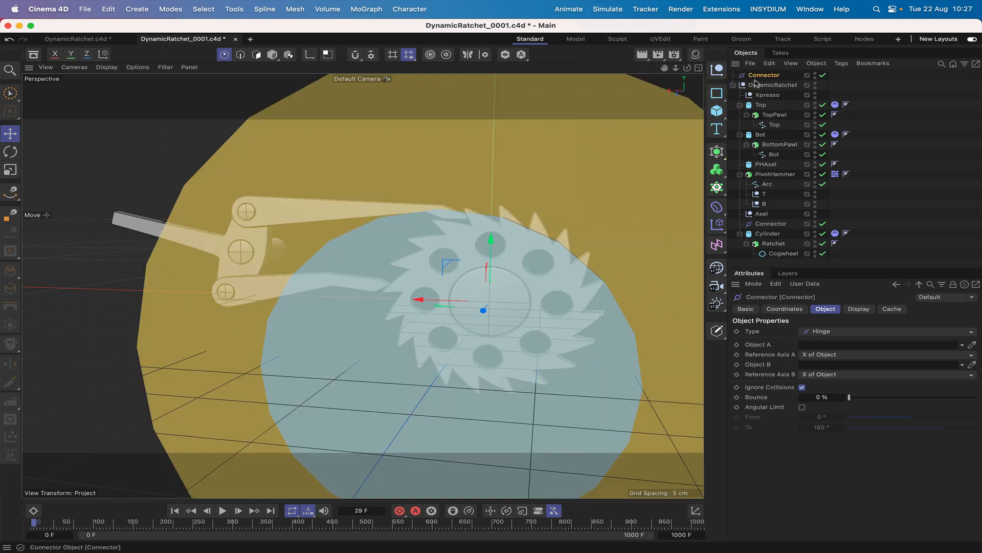
left_click(860, 309)
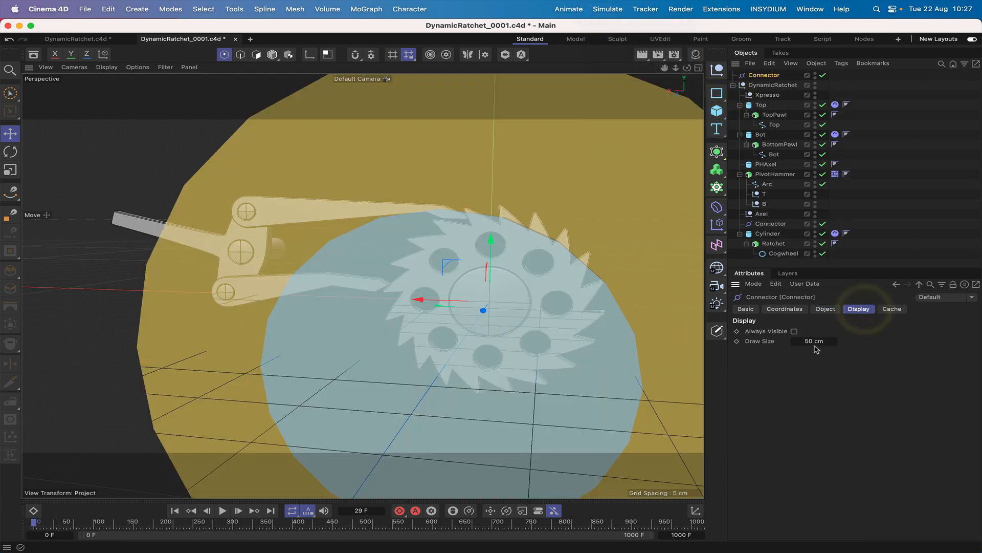
left_click(814, 341)
type("2")
key("Return")
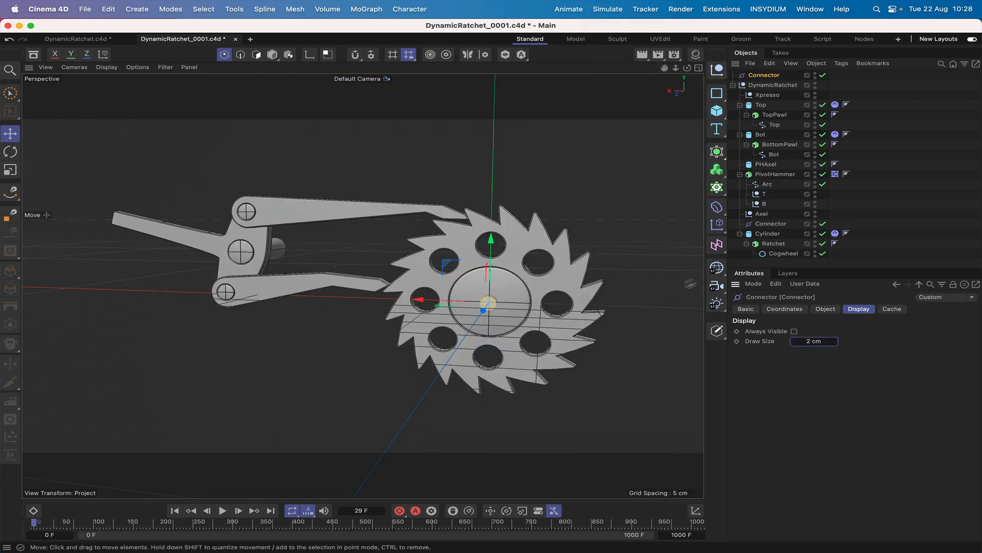
Make the new Connector a child of the T null and set its X, Y and Z positions to 0 cm.
left_click_drag(764, 77, 764, 196)
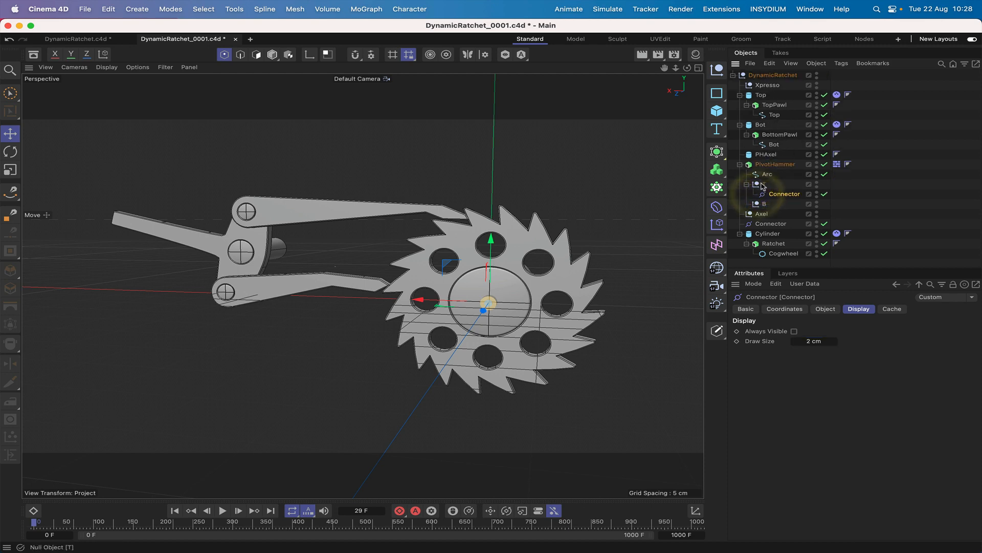
left_click(764, 185)
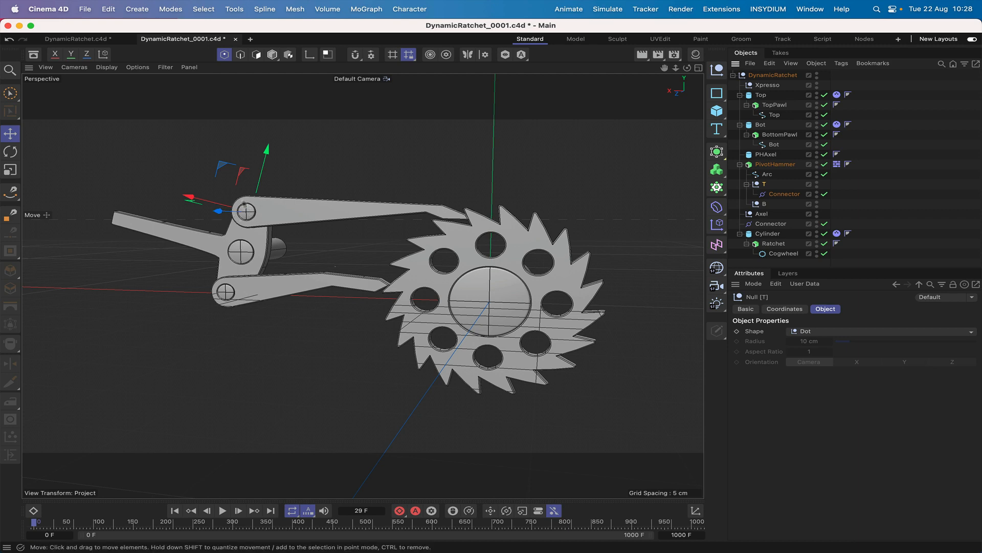
left_click(775, 195)
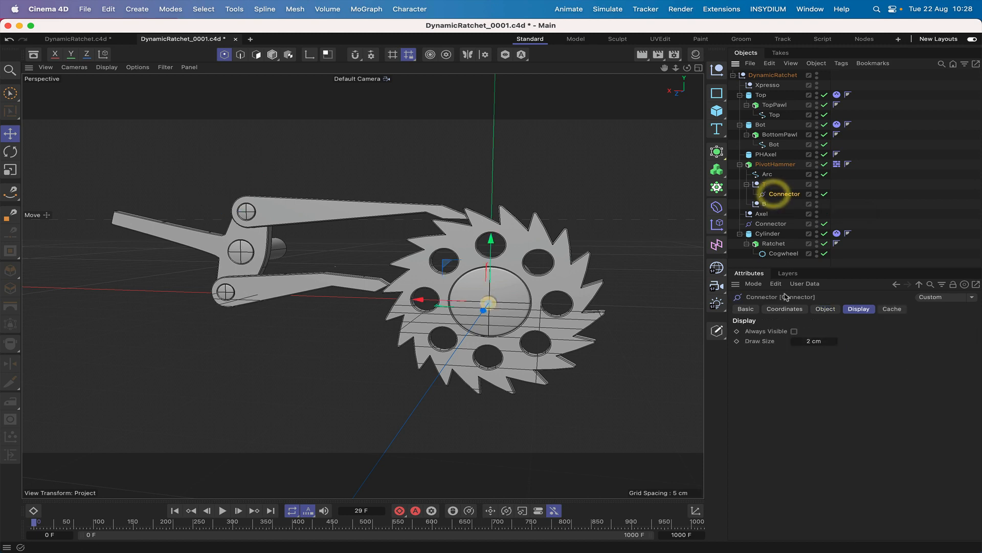
left_click(785, 308)
left_click(779, 344)
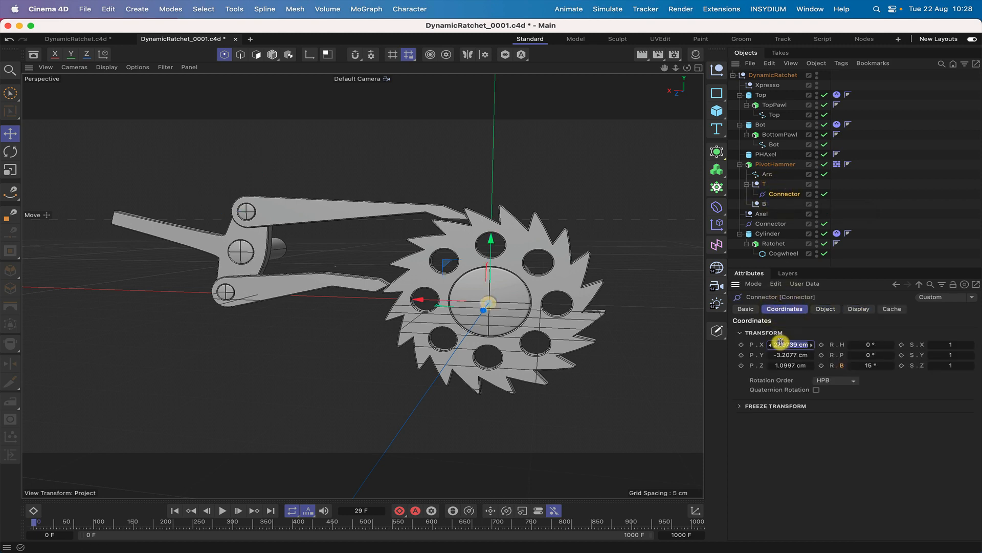
type("0")
key("Return")
left_click(793, 354)
type("0")
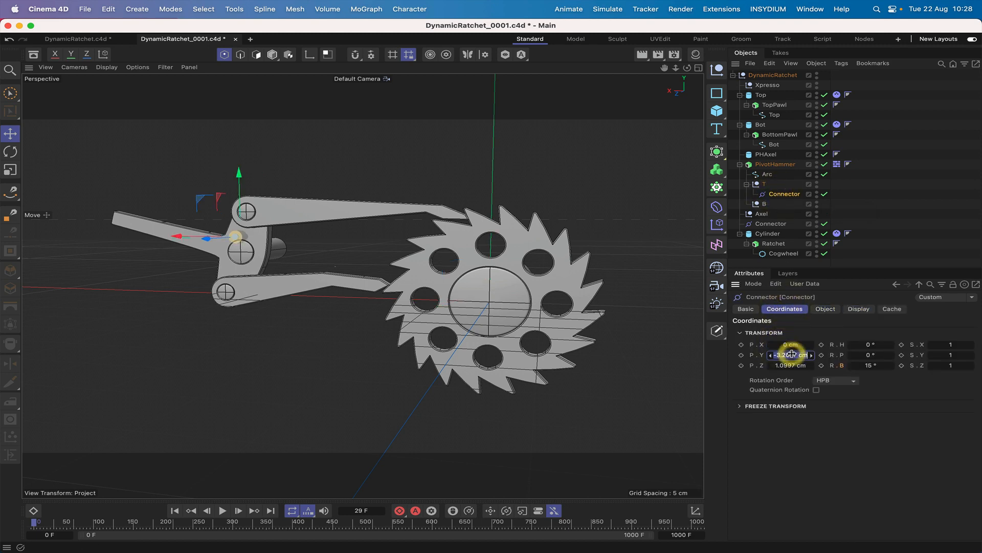
key("Return")
left_click(790, 365)
type("0")
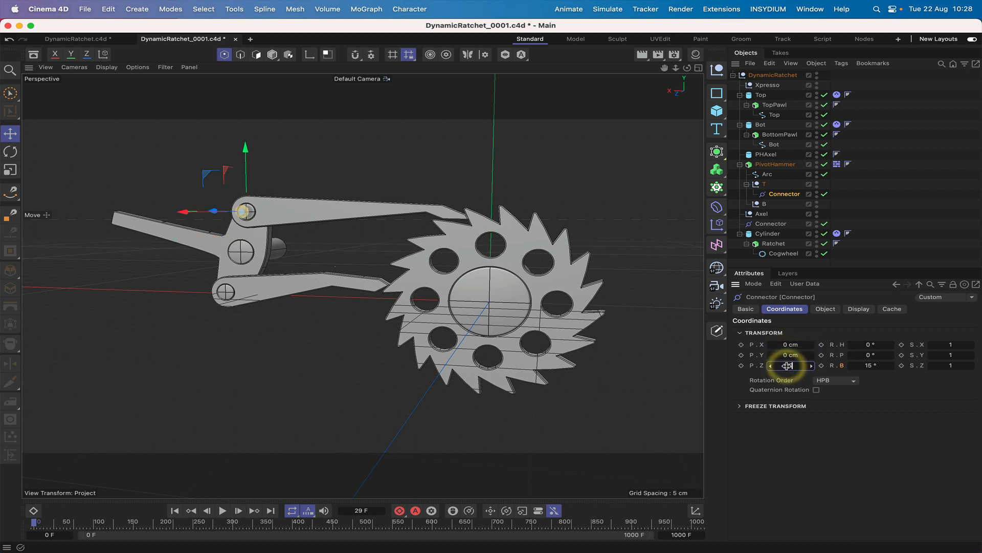
key("Return")
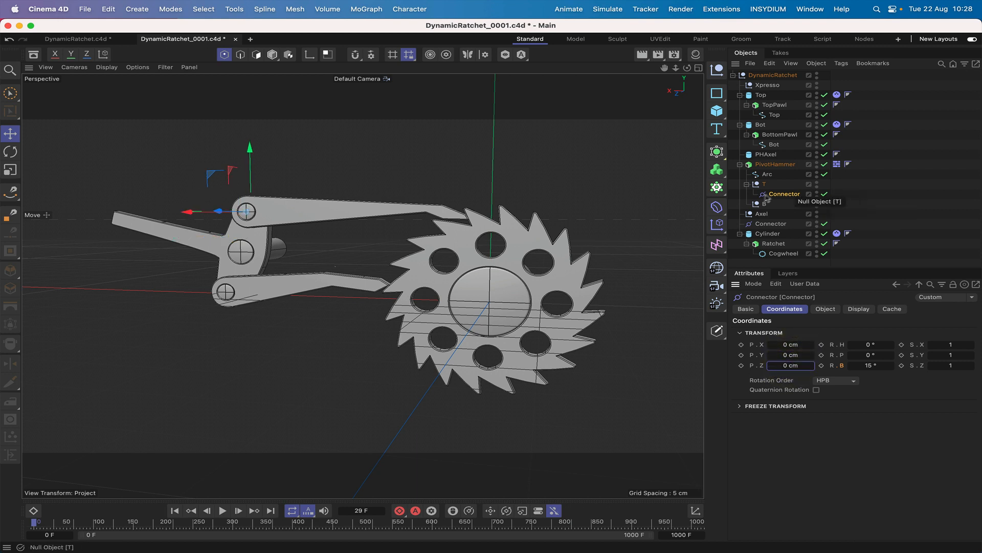
Move the Connector out of the T null to below Xpresso, and set its Object A to Top and Object B to PivotHammer.
left_click_drag(778, 195, 767, 92)
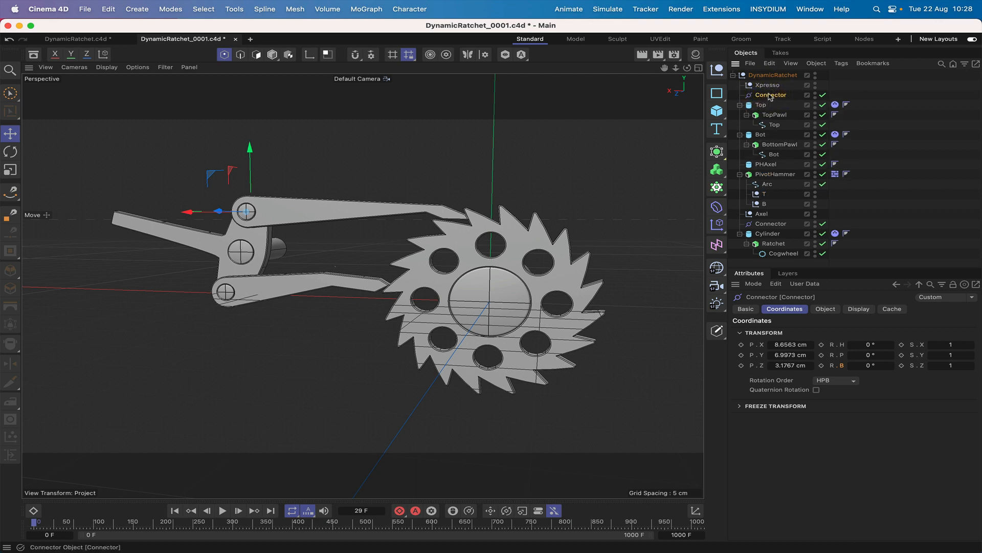
left_click(829, 311)
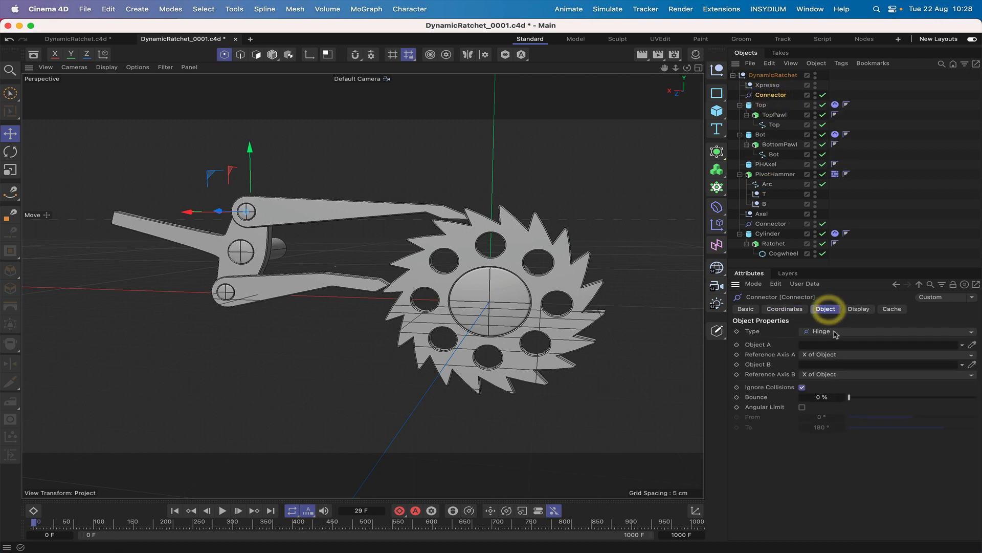
left_click_drag(762, 107, 828, 348)
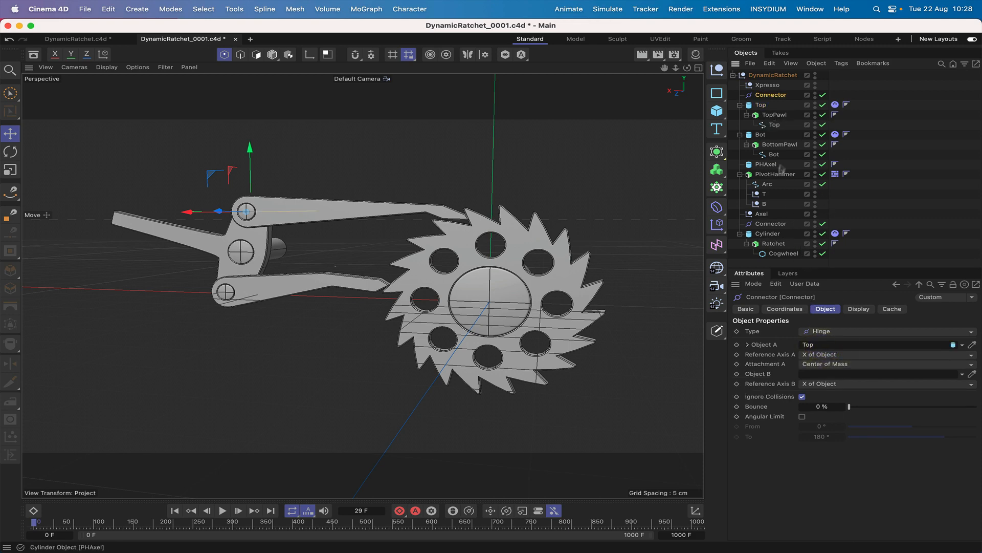
left_click_drag(769, 175, 829, 379)
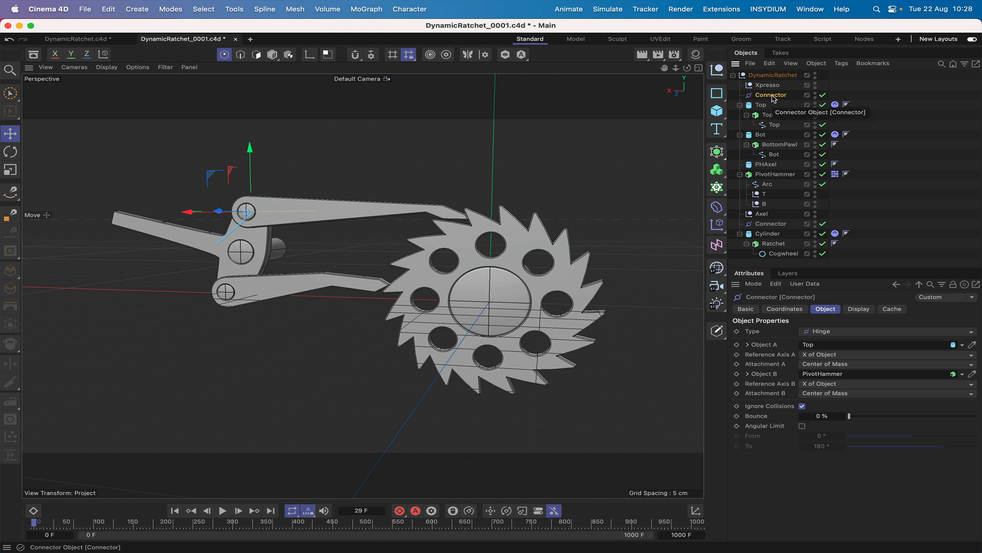
Duplicate the top pawl's Connector and clear Object A and Object B on the copy.
left_click_drag(772, 98, 776, 101, "ctrl")
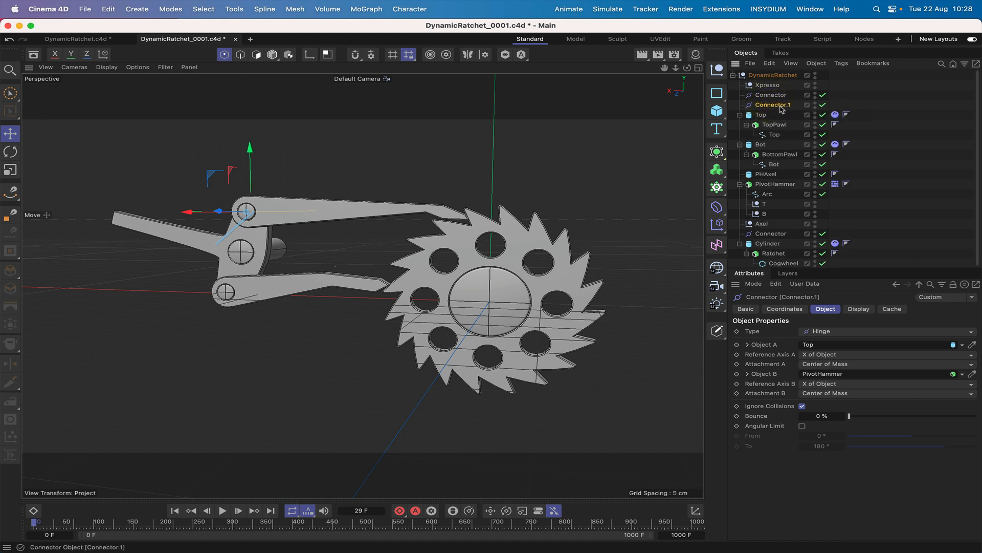
left_click(962, 346)
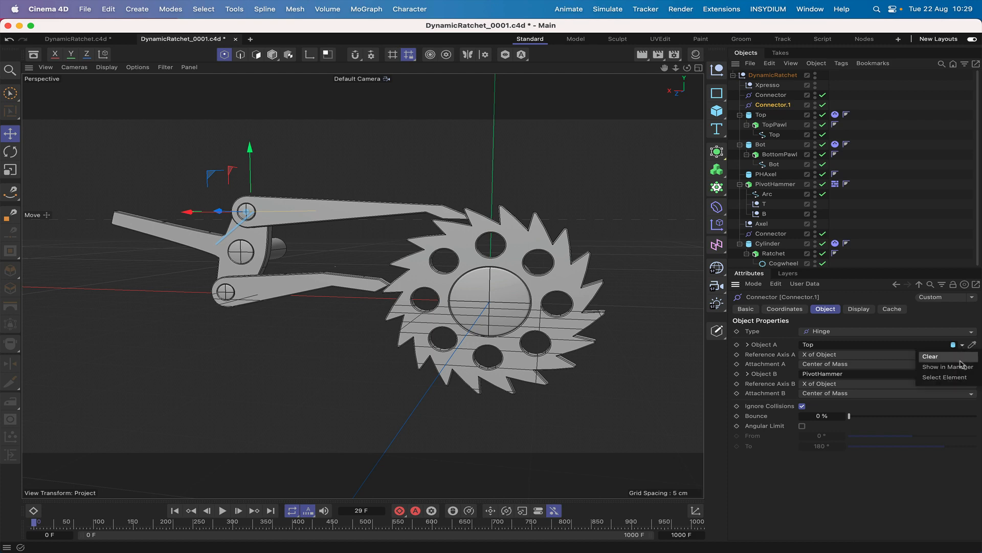
left_click(957, 356)
left_click(963, 365)
left_click(930, 376)
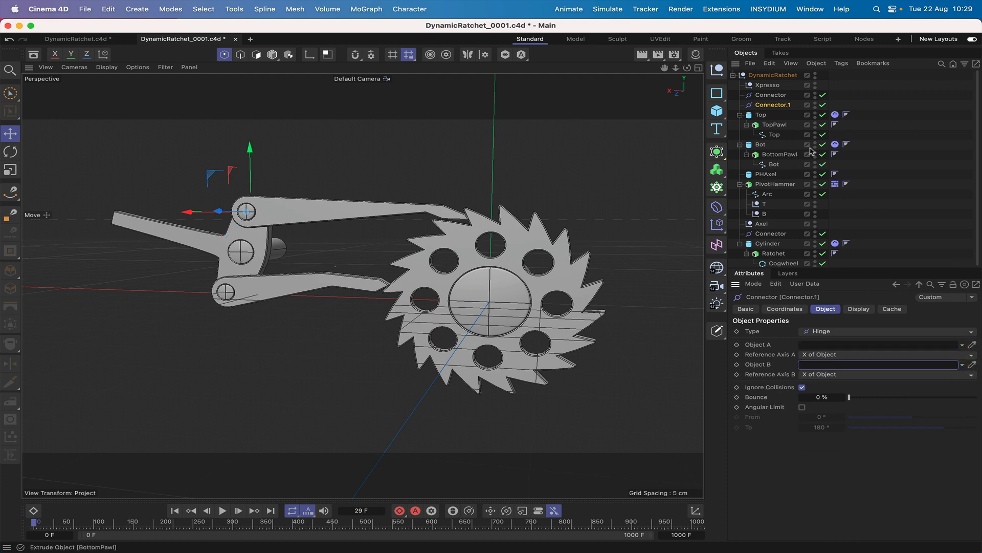
Make Connector.1 a child of the B null and set its X, Y and Z positions to 0 cm.
left_click_drag(770, 106, 766, 214)
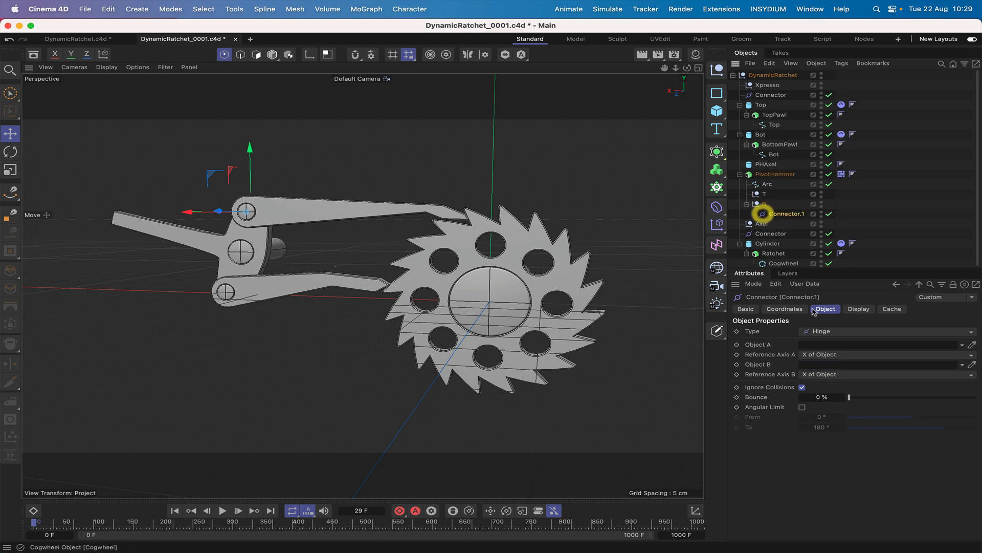
left_click(785, 308)
type("0")
key("Return")
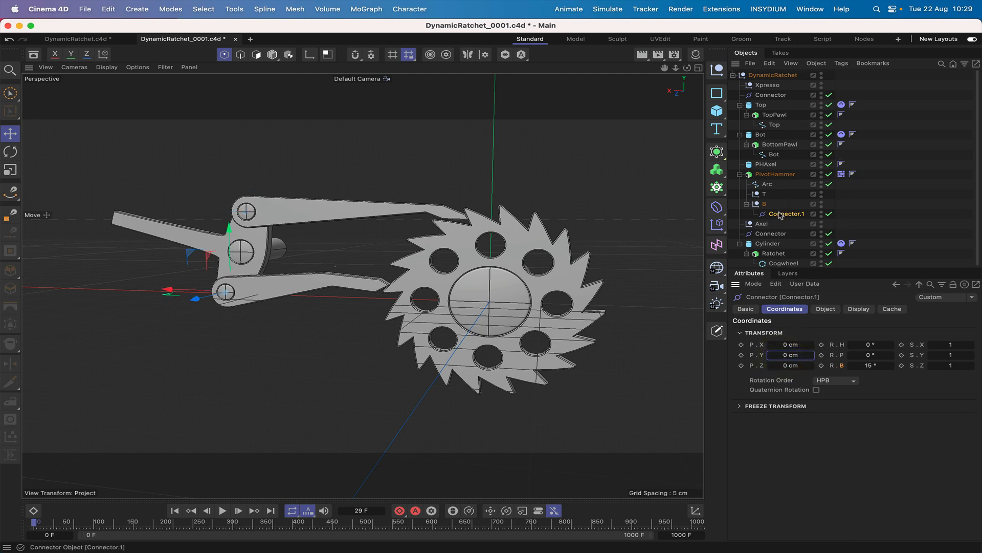
Move Connector.1 out of the B null to below the upper Connector, and set its Object A to Bot and Object B to PivotHammer.
left_click_drag(780, 215, 770, 100)
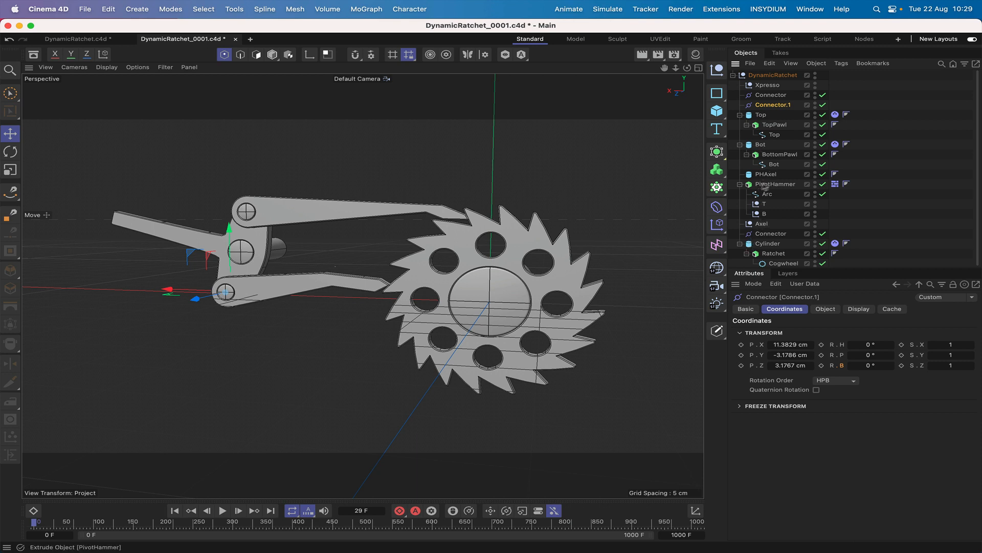
left_click(771, 104)
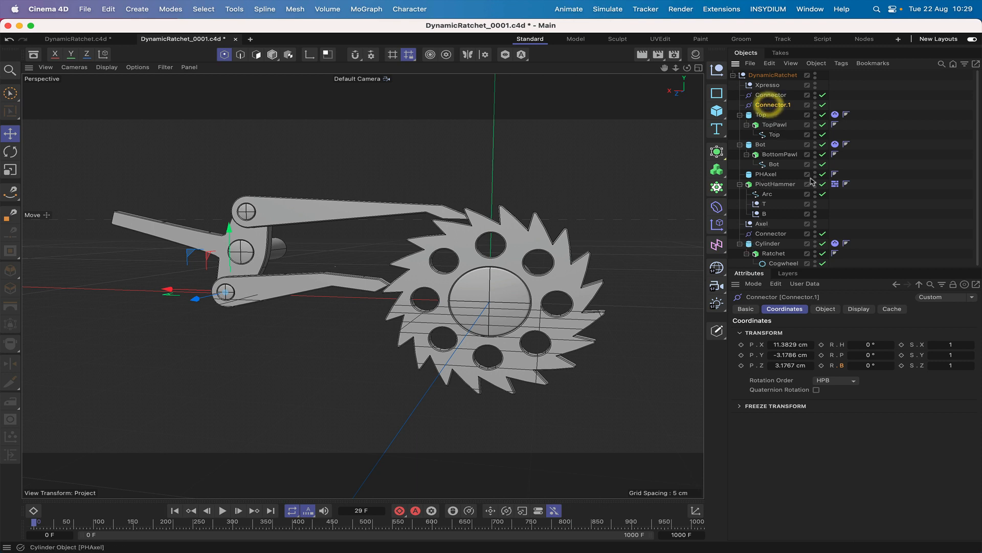
left_click(826, 309)
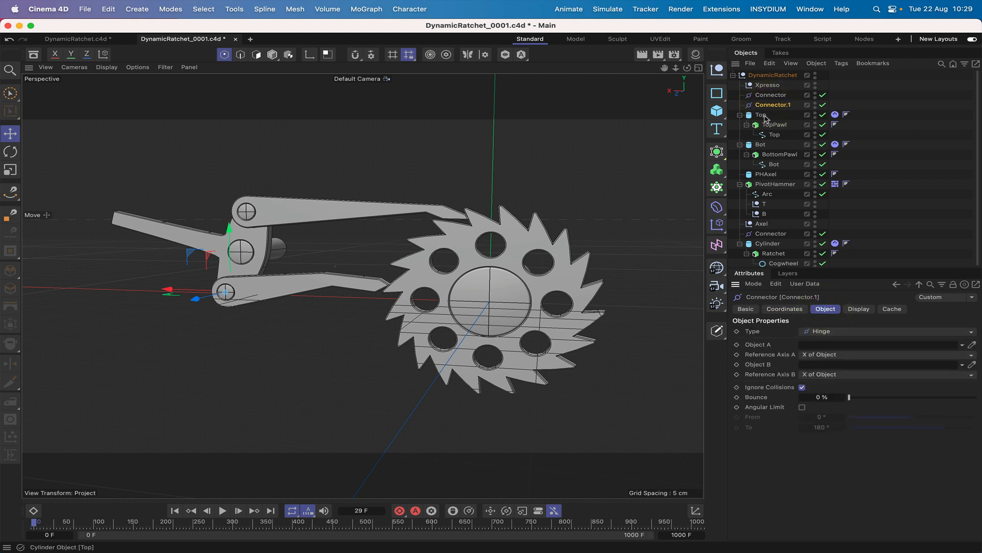
left_click(761, 145)
left_click_drag(805, 330, 815, 345)
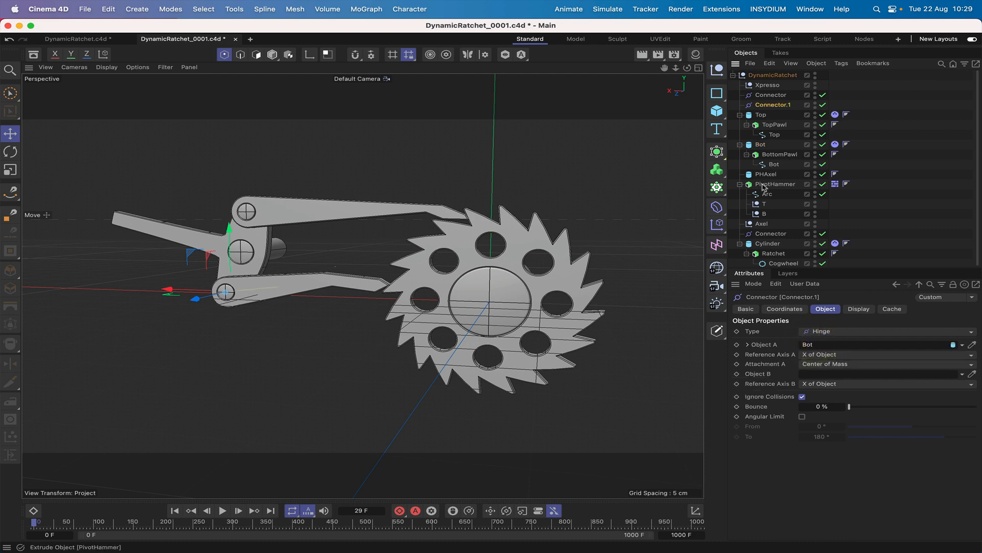
left_click_drag(766, 185, 830, 376)
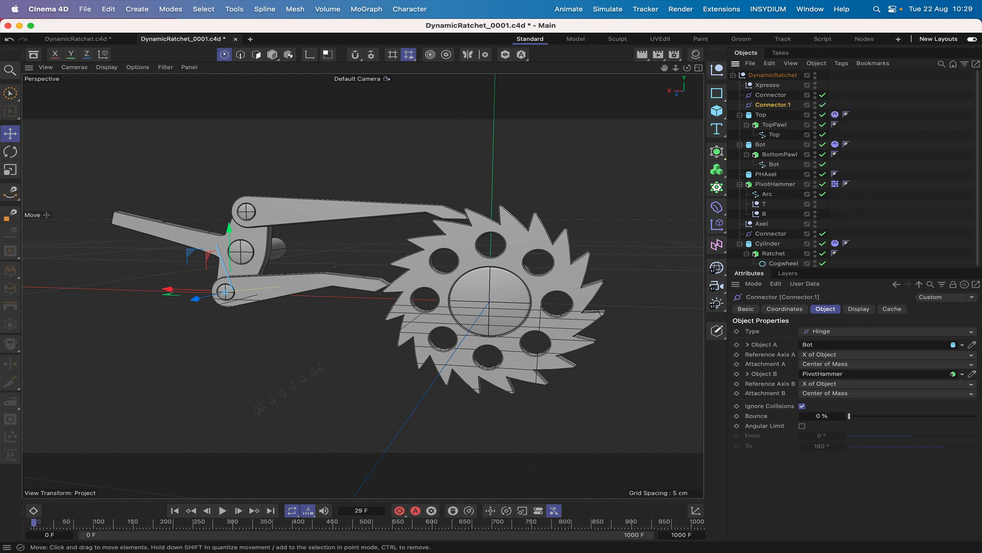
Play the simulation from the first frame to check the hinged pawls and ratchet wheel, and rewind to the start.
left_click(174, 510)
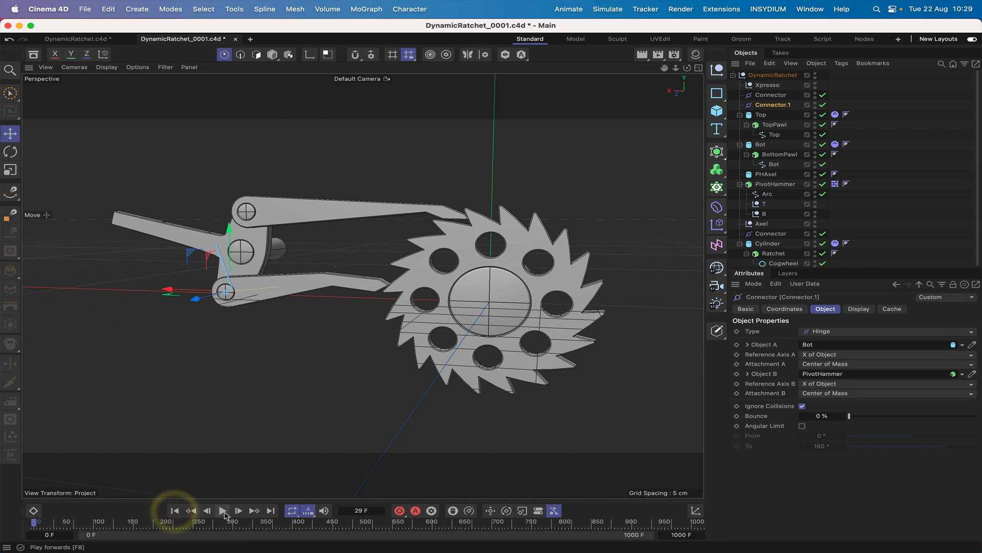
left_click(223, 510)
left_click(223, 511)
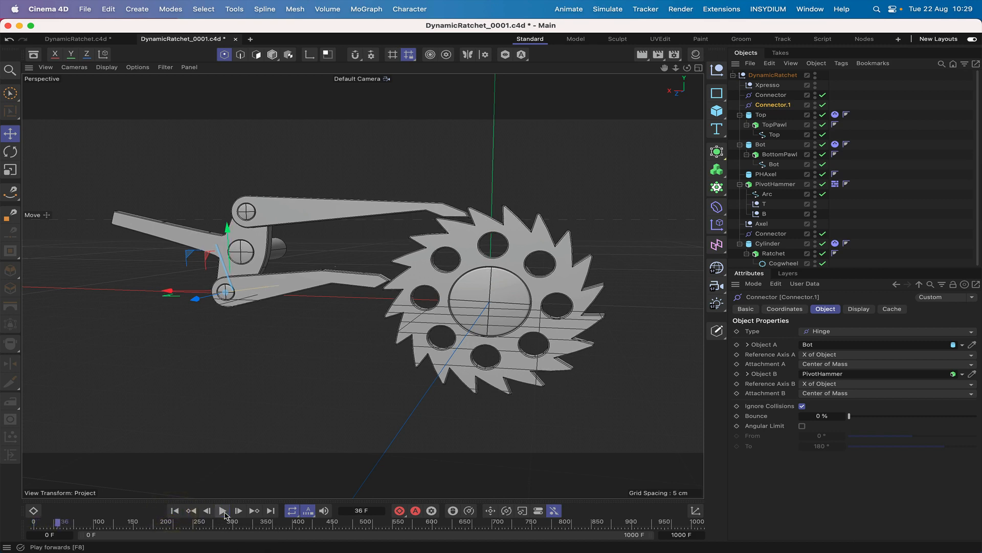
left_click(175, 511)
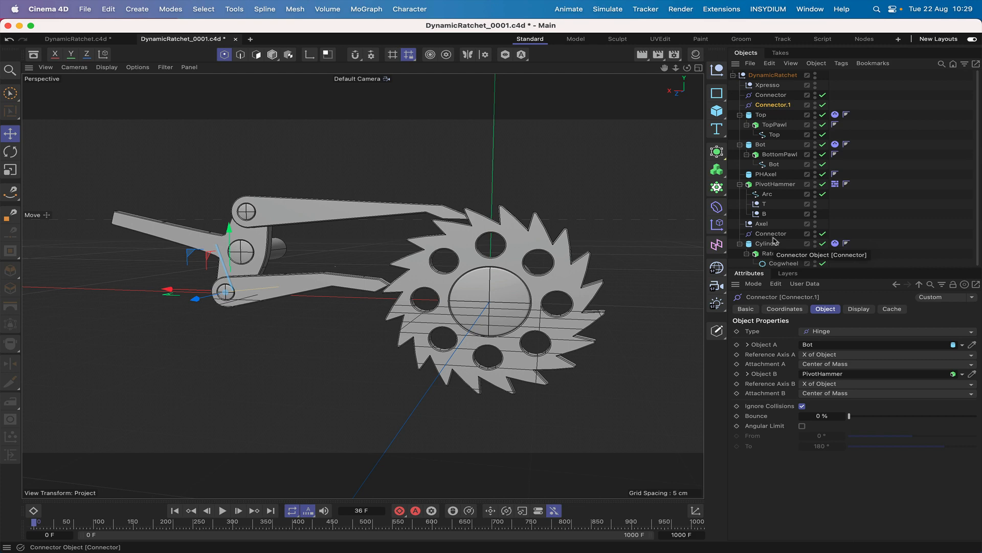
Add an XPresso tag to the Xpresso null and arrange its node editor window above the viewport.
left_click(773, 85)
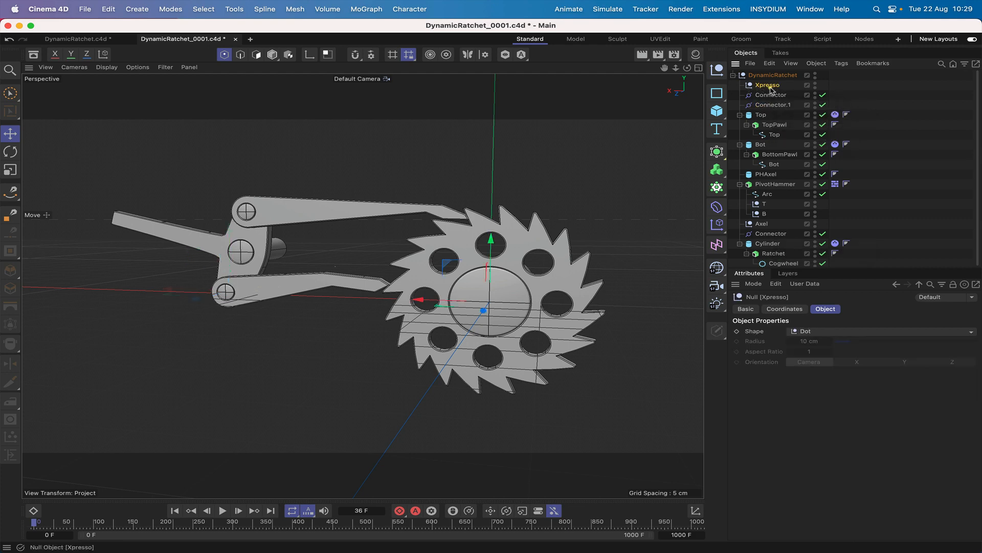
left_click(842, 64)
mouse_move(870, 179)
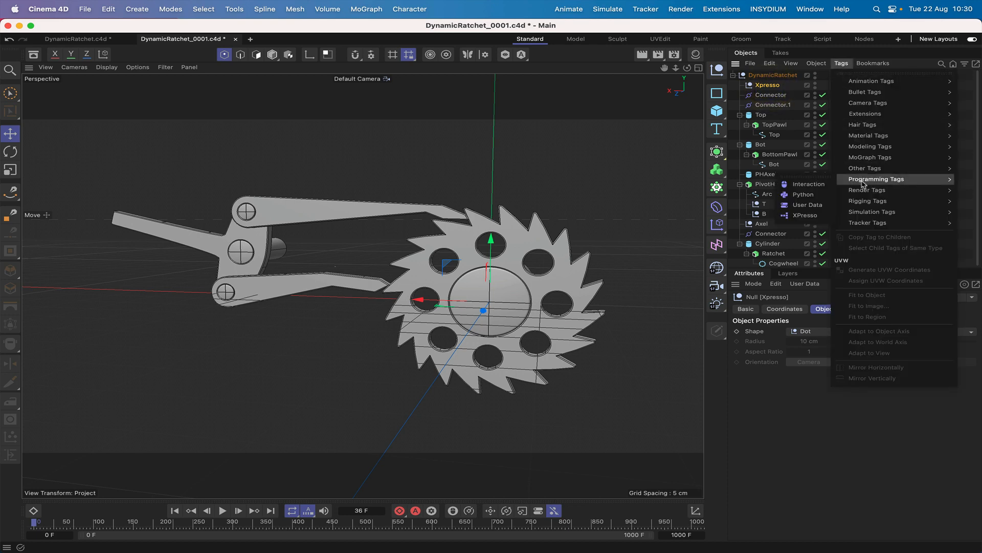
left_click(801, 217)
left_click_drag(793, 212, 314, 26)
left_click_drag(503, 298, 612, 137)
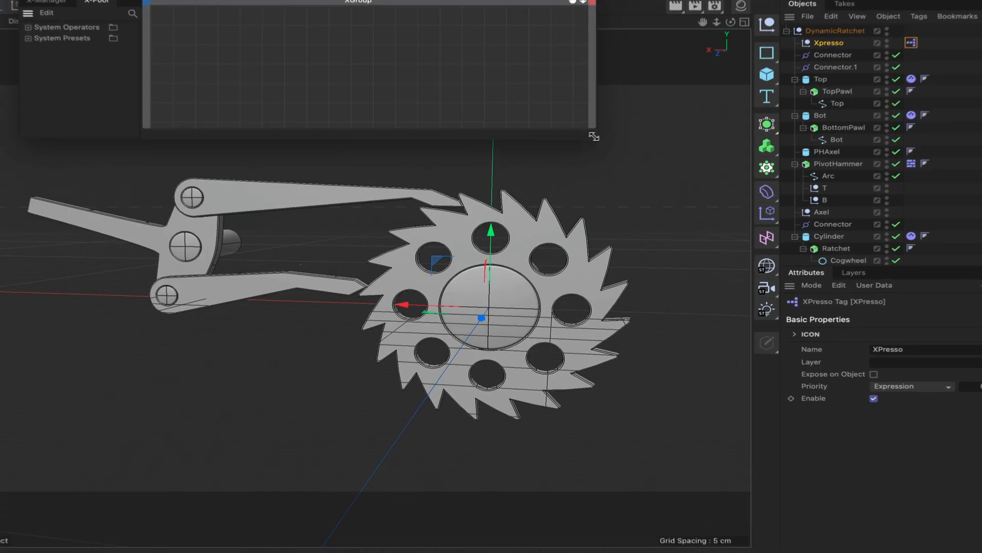
left_click_drag(409, 0, 364, 0)
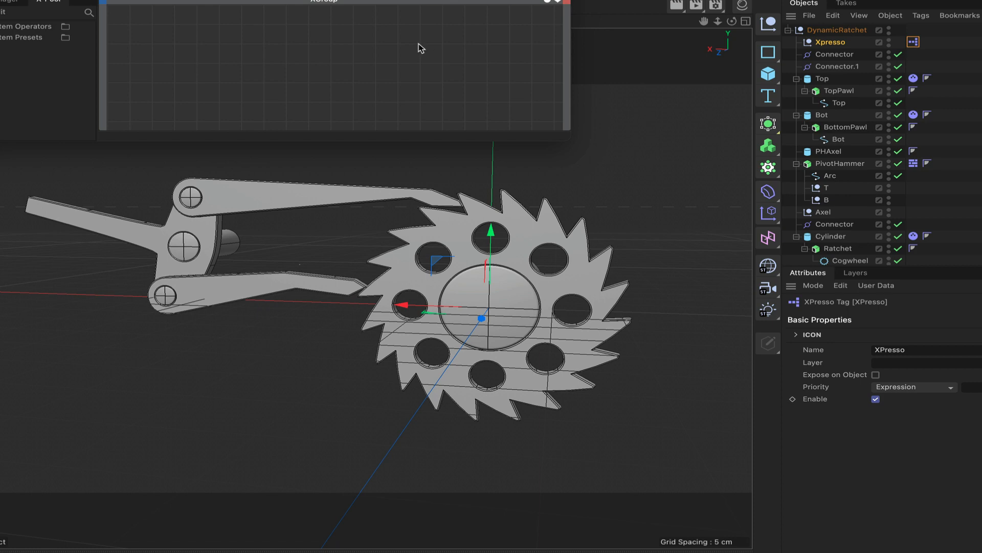
Add a Time node to the XPresso graph.
right_click(179, 52)
mouse_move(220, 78)
mouse_move(297, 79)
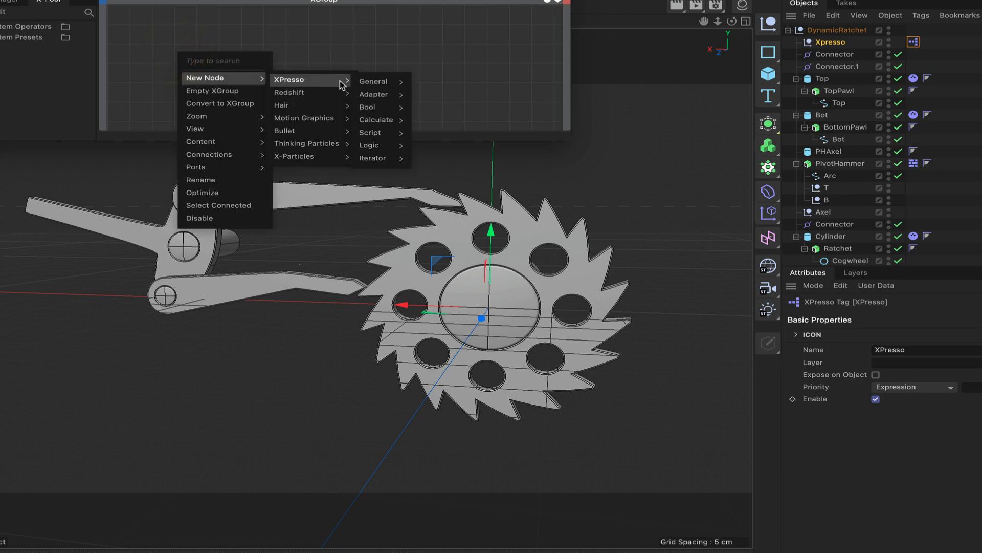
mouse_move(384, 85)
left_click(423, 401)
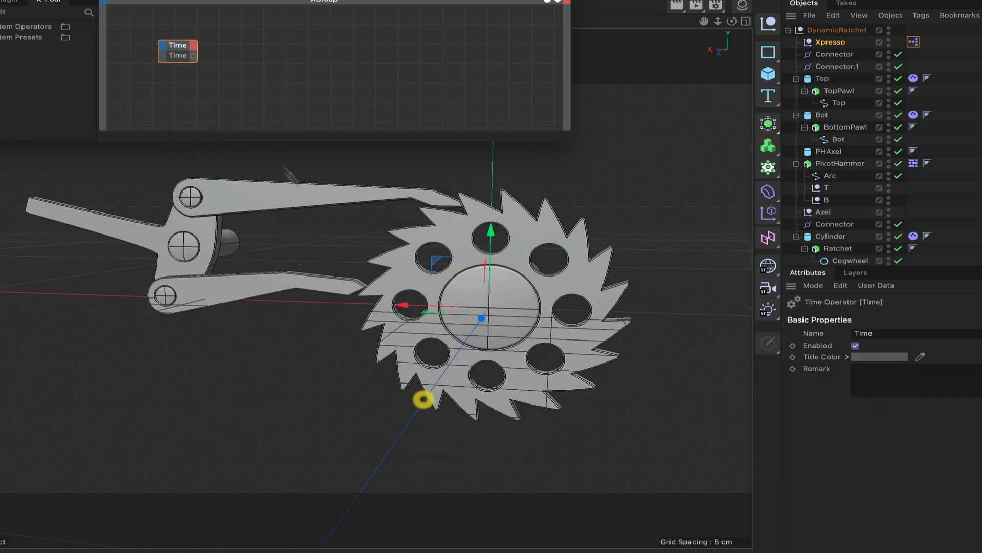
right_click(193, 56)
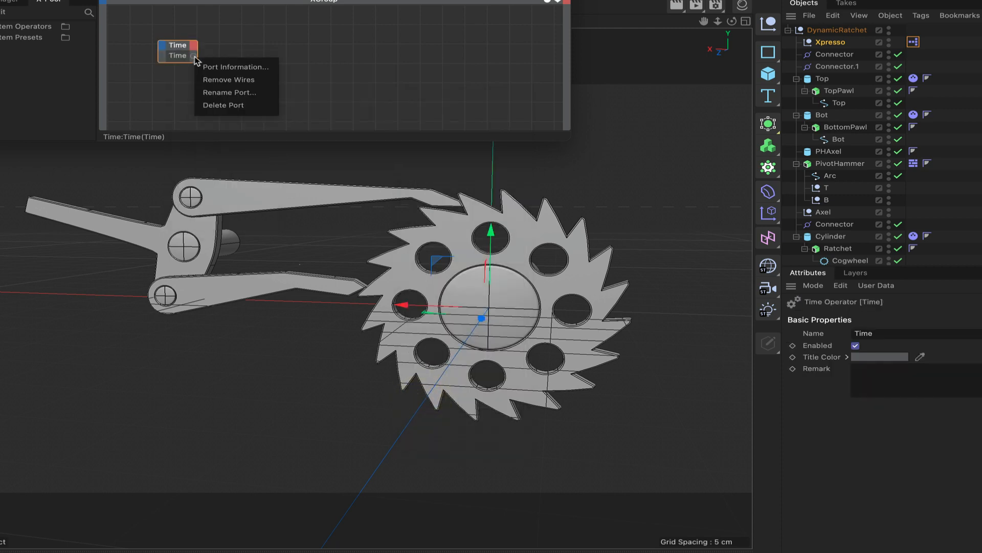
left_click(221, 93)
left_click(196, 110)
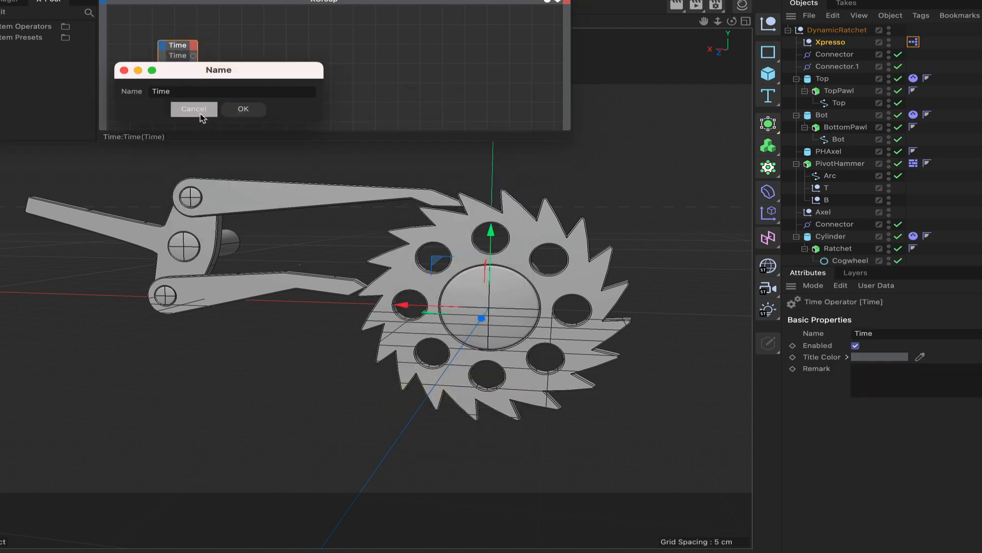
Replace the Time node's Time output port with a Frame port and shift the node aside.
right_click(195, 56)
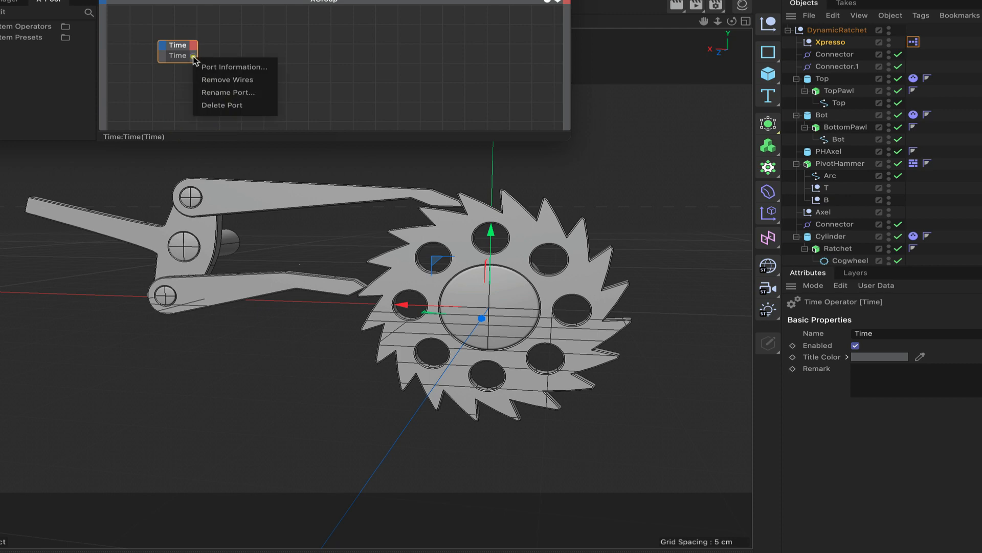
left_click(222, 105)
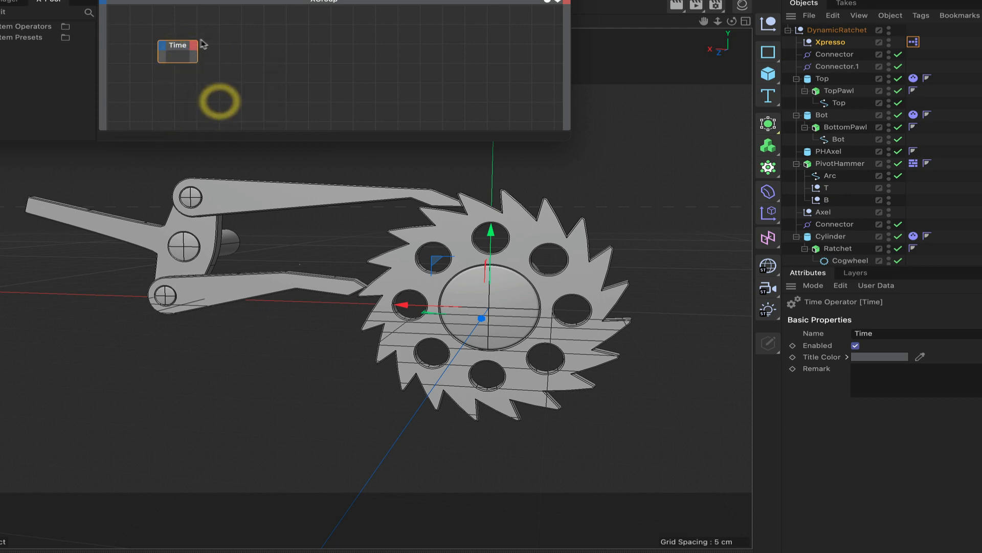
left_click(194, 46)
left_click(214, 98)
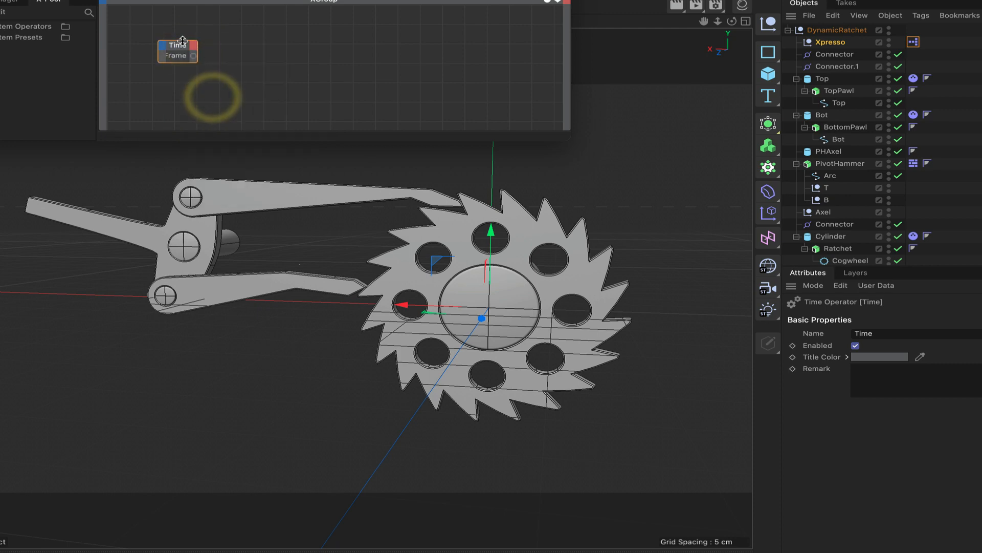
left_click_drag(181, 47, 158, 47)
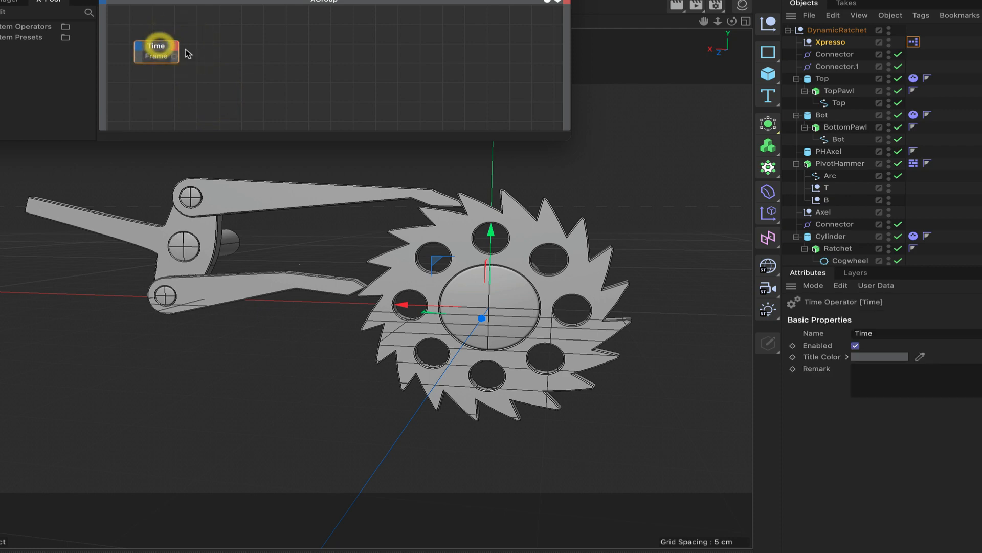
Add a Range Mapper node beside the Time node and connect the Frame output to its Input.
right_click(206, 63)
mouse_move(240, 84)
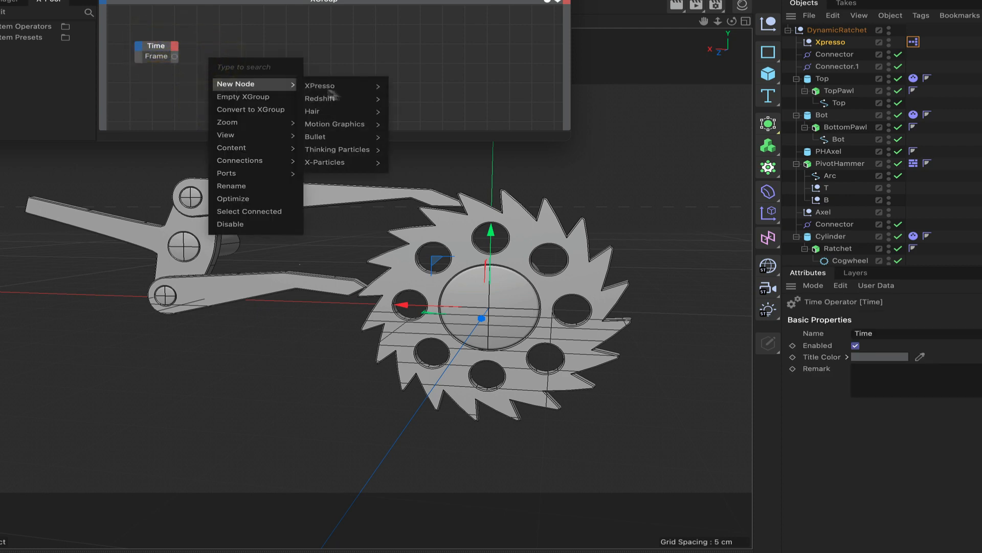
mouse_move(364, 93)
mouse_move(407, 126)
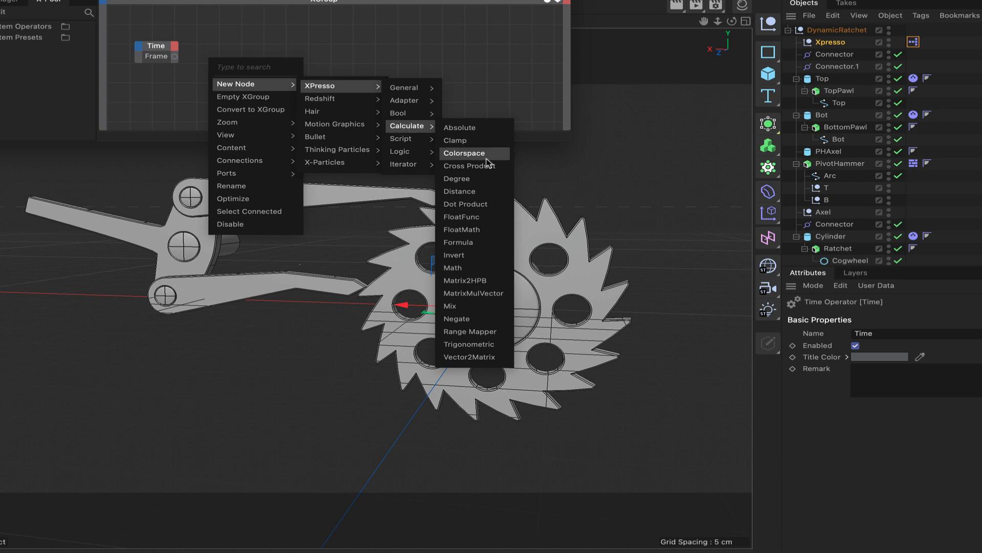
left_click(470, 331)
left_click_drag(227, 48, 290, 47)
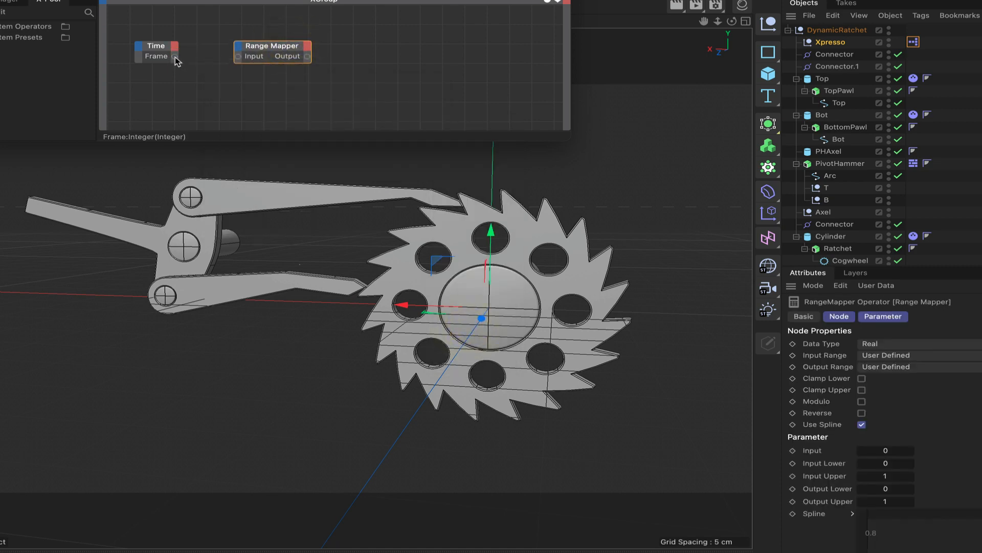
left_click_drag(175, 57, 237, 57)
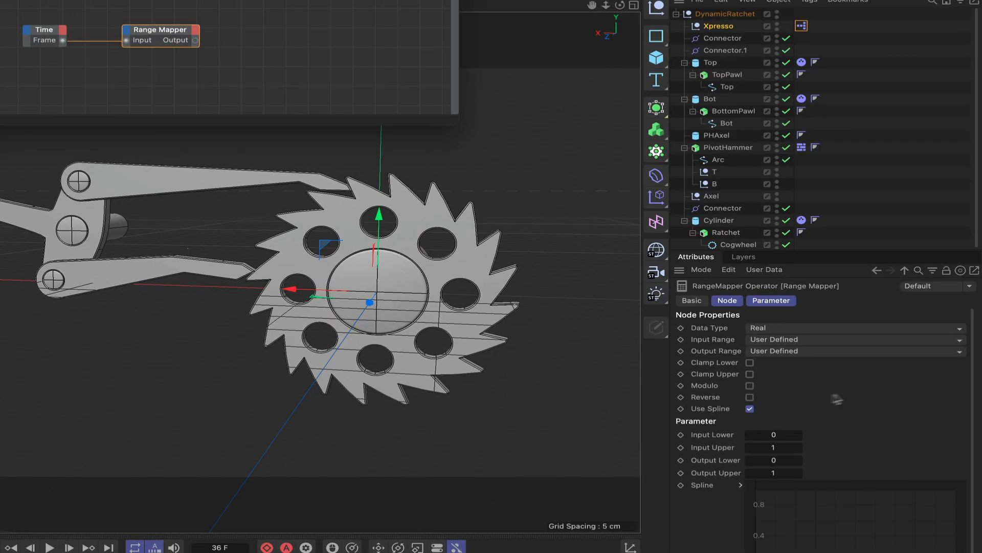
Set the Range Mapper's Input Upper to 60 and its Output Range to Degree.
left_click(775, 448)
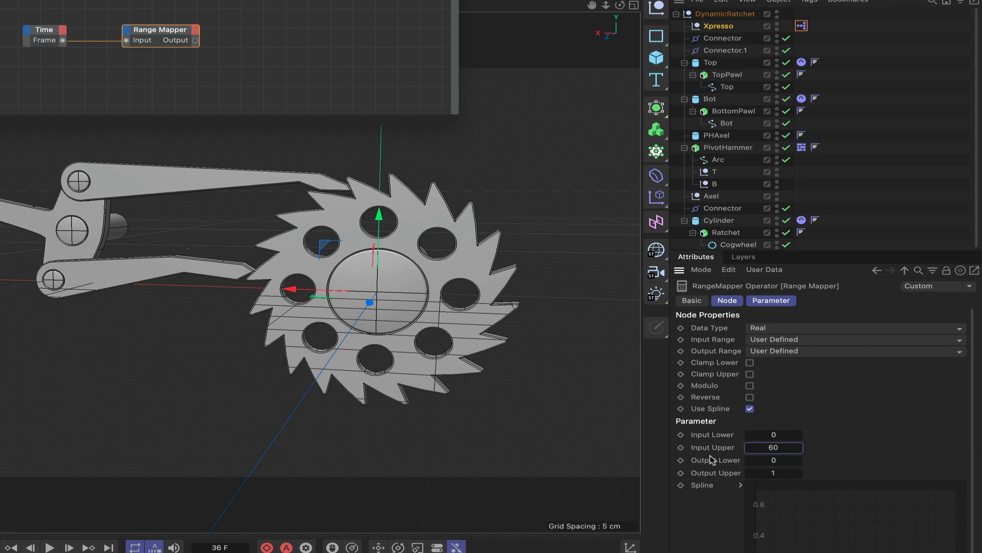
left_click(772, 352)
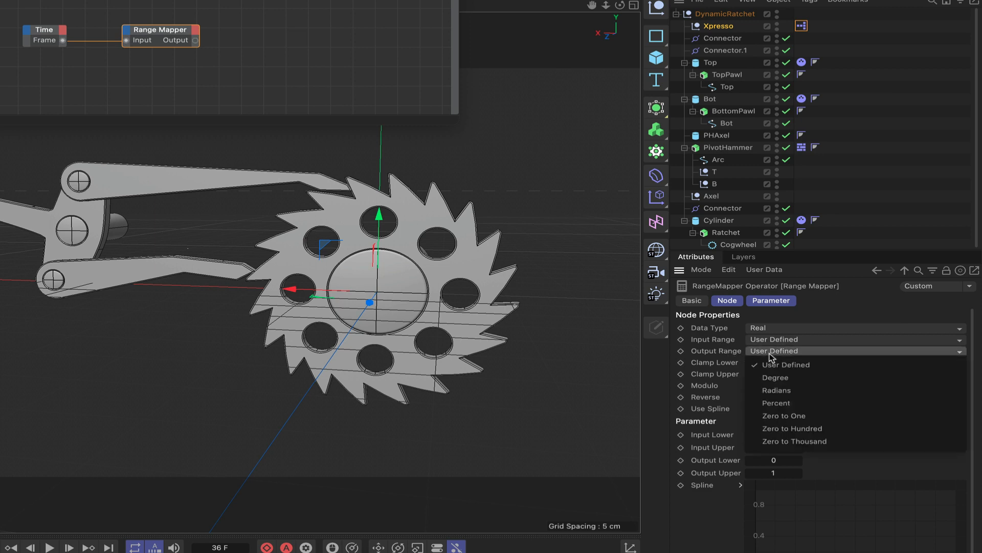
left_click(776, 377)
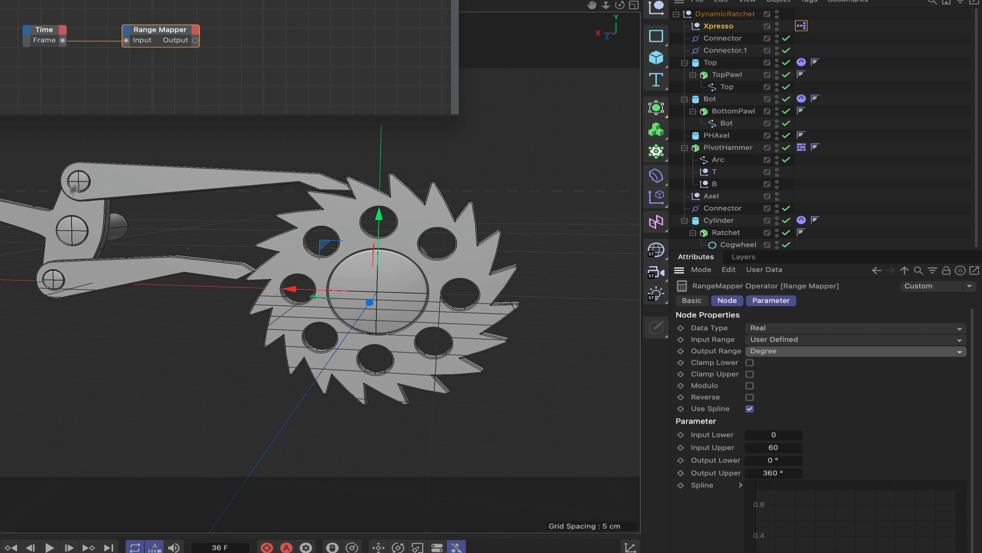
Check PivotHammer's coordinates, then set the Range Mapper's Output Lower to -15° and Output Upper to 15°, with Modulo enabled.
left_click(729, 149)
left_click(740, 301)
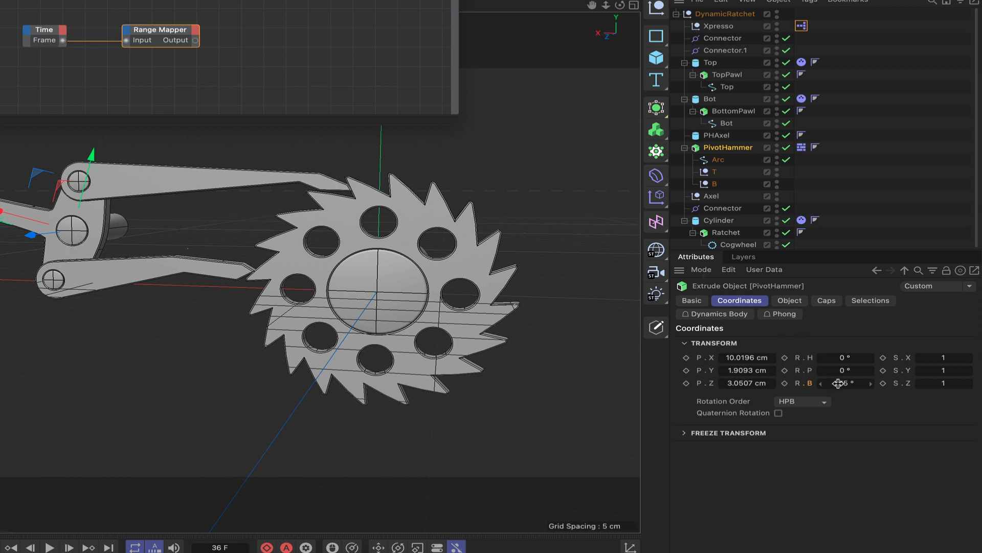
left_click(170, 29)
left_click(774, 460)
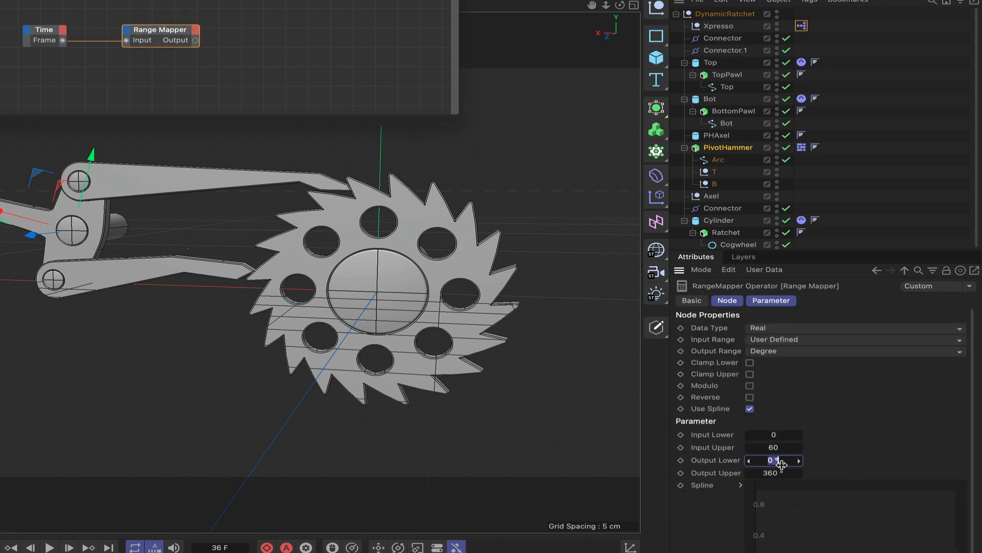
type("-15")
left_click(765, 474)
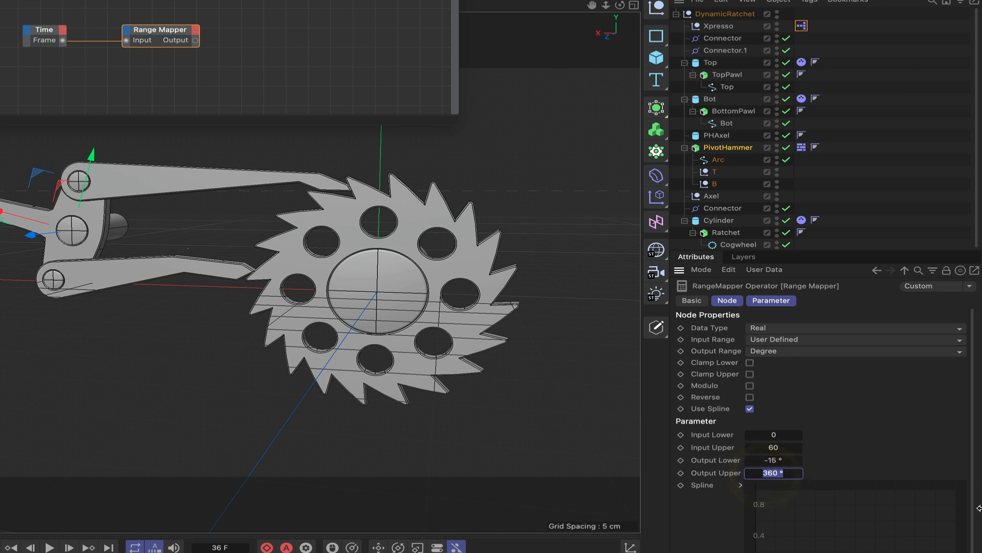
type("15")
key("Return")
left_click(751, 386)
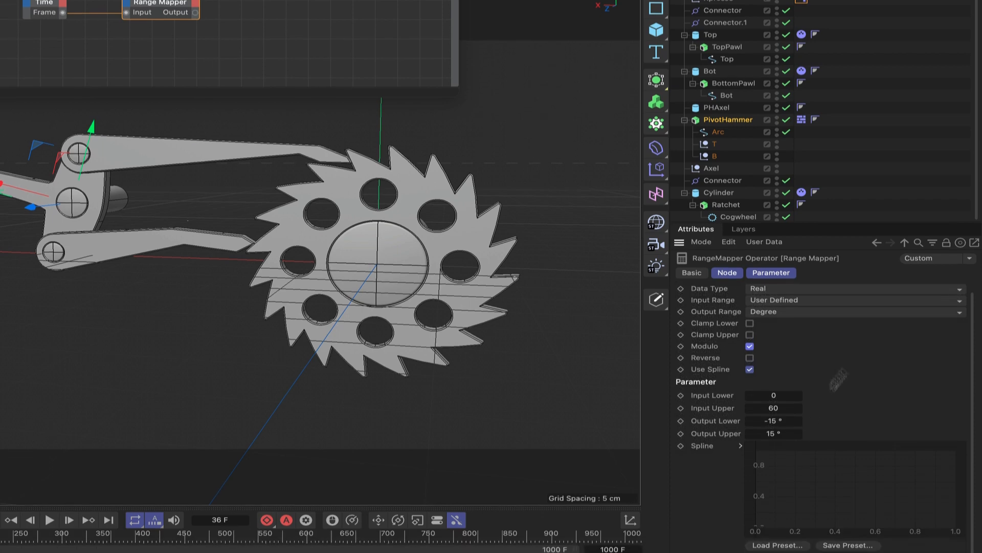
Draw a hump-shaped mapper spline starting and ending at zero, with a middle point at about 0.43, 0.43.
left_click(770, 498)
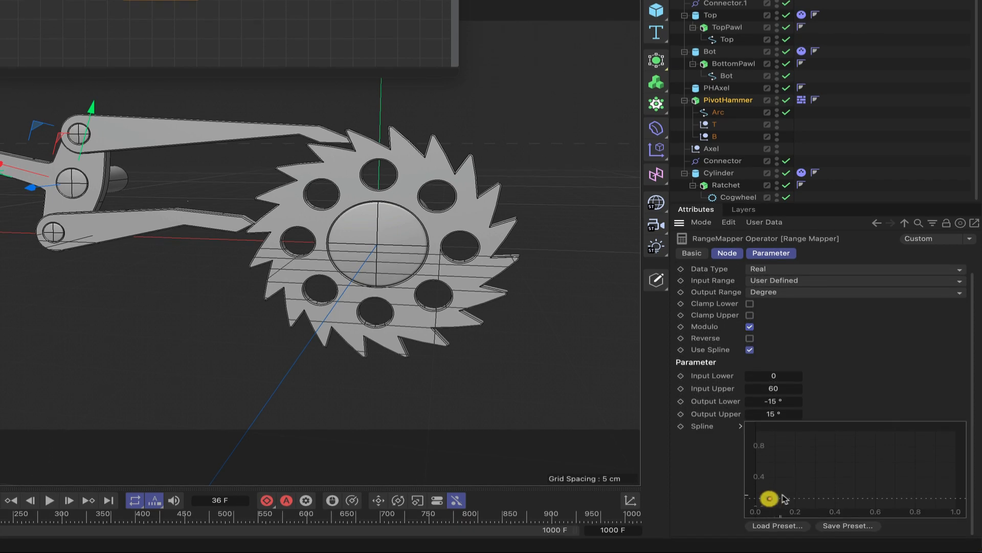
left_click(745, 519, "ctrl")
left_click(842, 475, "ctrl")
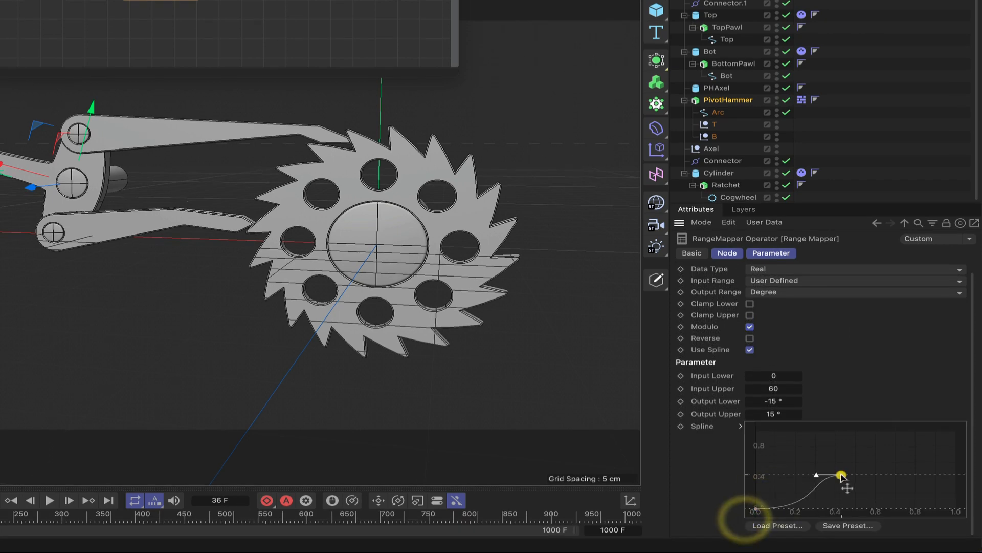
left_click(952, 505, "ctrl")
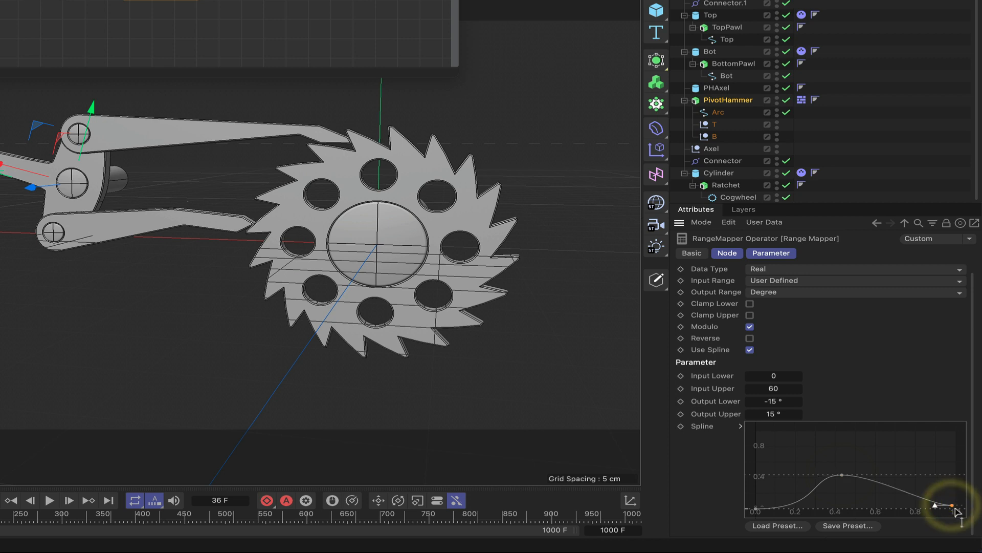
left_click_drag(952, 505, 973, 514)
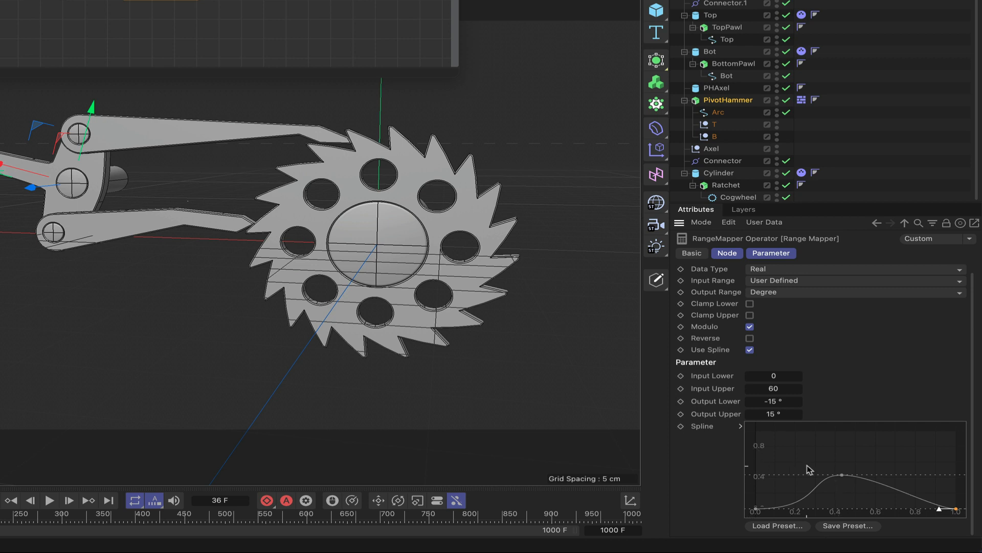
Set the spline's middle point to X 0.5 and Y 1.
left_click(841, 475)
left_click(741, 426)
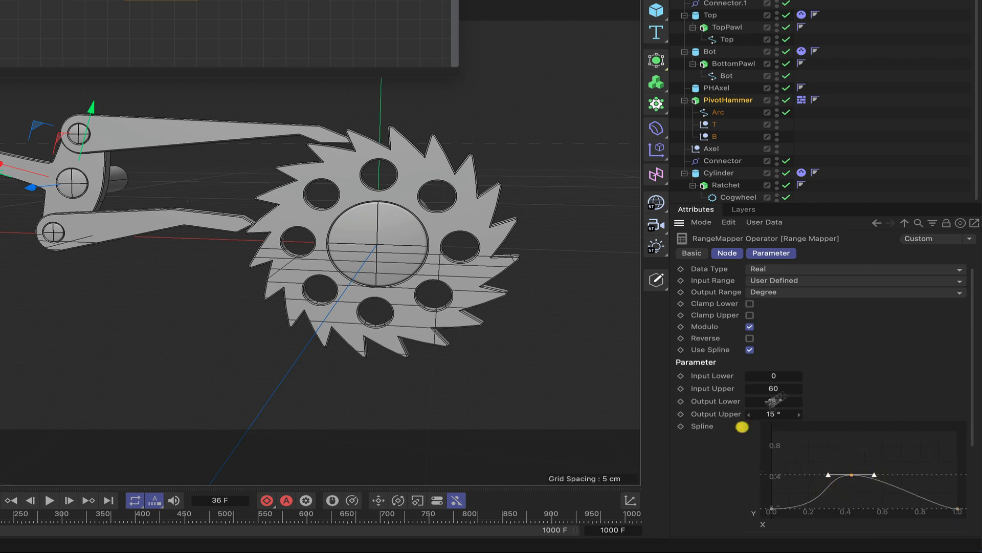
scroll(854, 360, "down", 3)
double_click(820, 445)
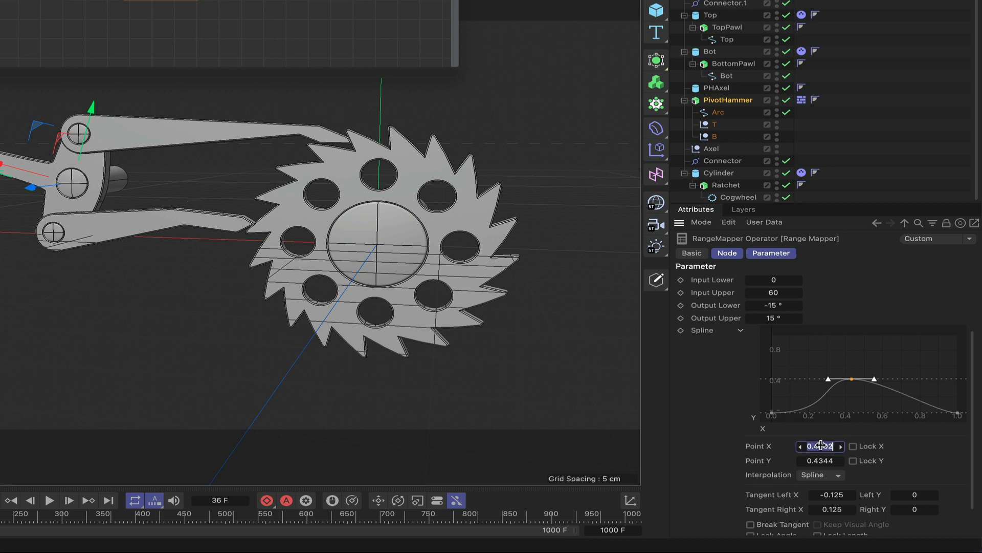
key("BackSpace")
type(".5")
key("Return")
double_click(820, 461)
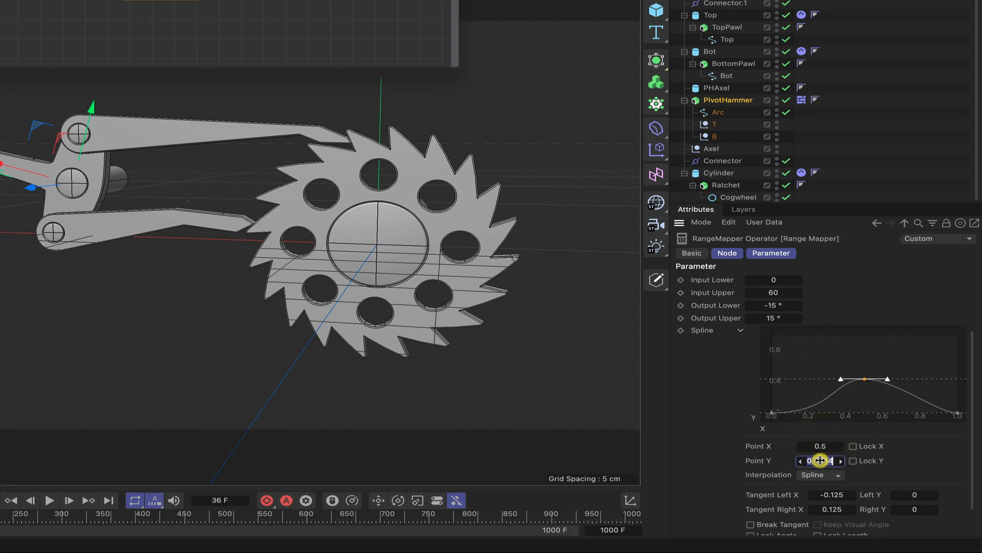
key("BackSpace")
type("1")
key("Return")
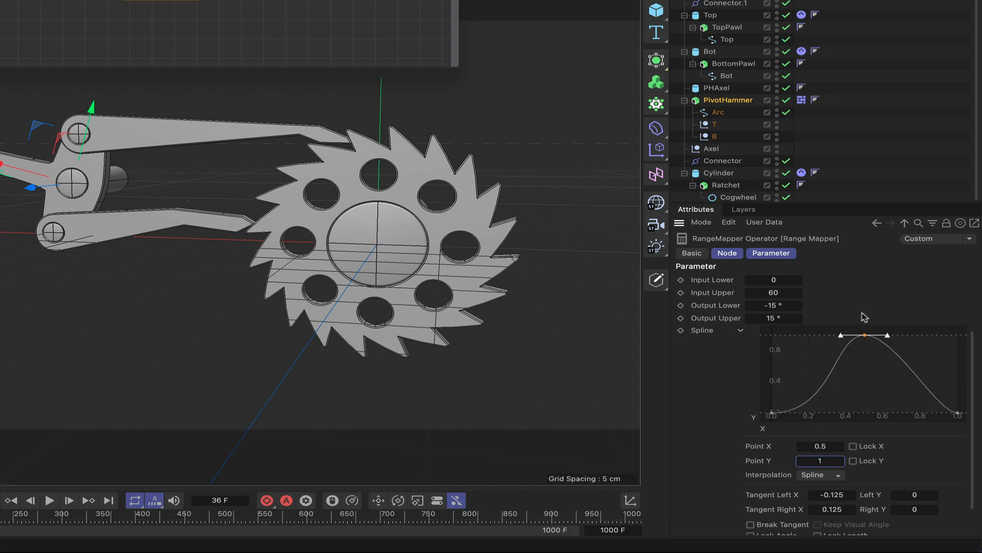
Set the left tangent X of the spline's end point to -0.25.
left_click(957, 413)
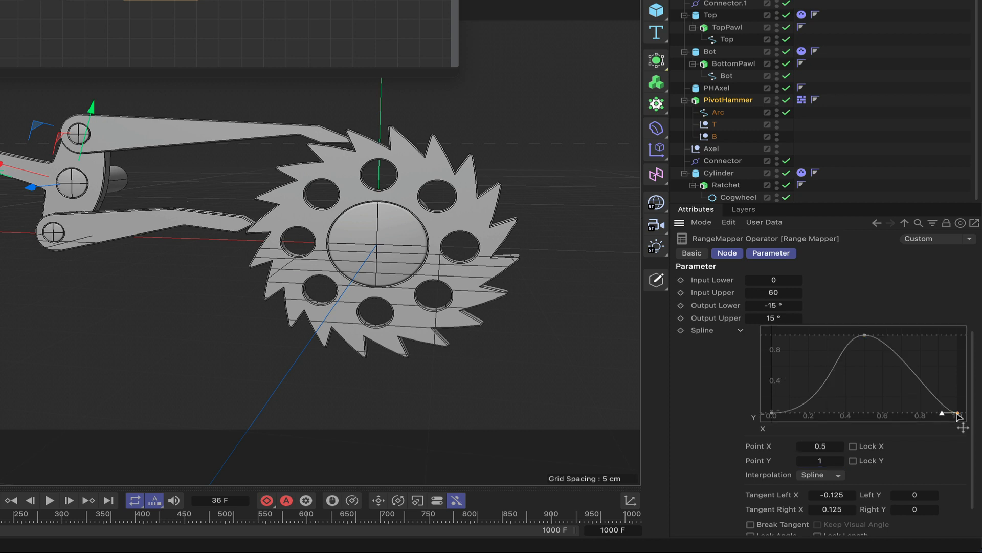
double_click(826, 496)
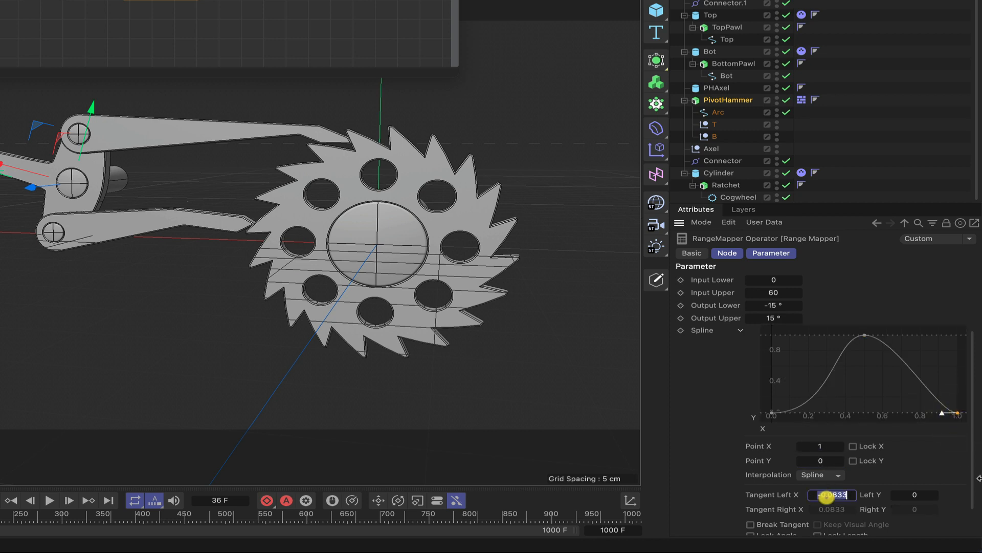
type("-0.25")
key("Return")
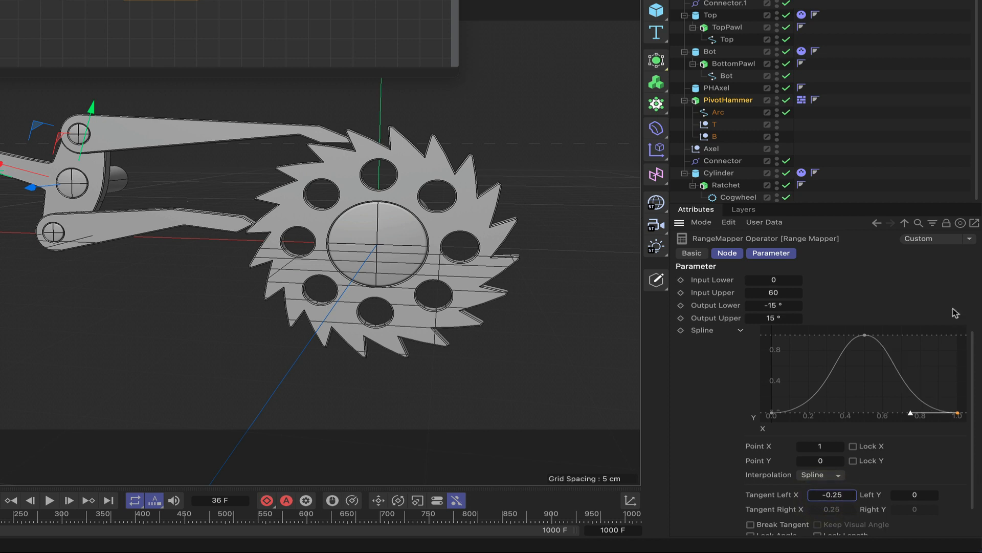
Set the left tangent X of the spline's middle point to -0.25.
left_click(865, 333)
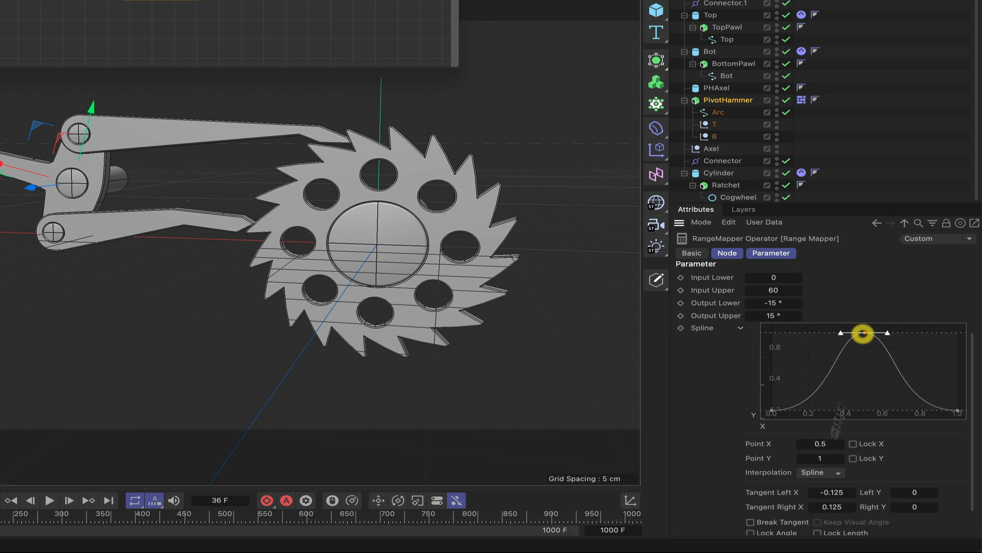
double_click(834, 495)
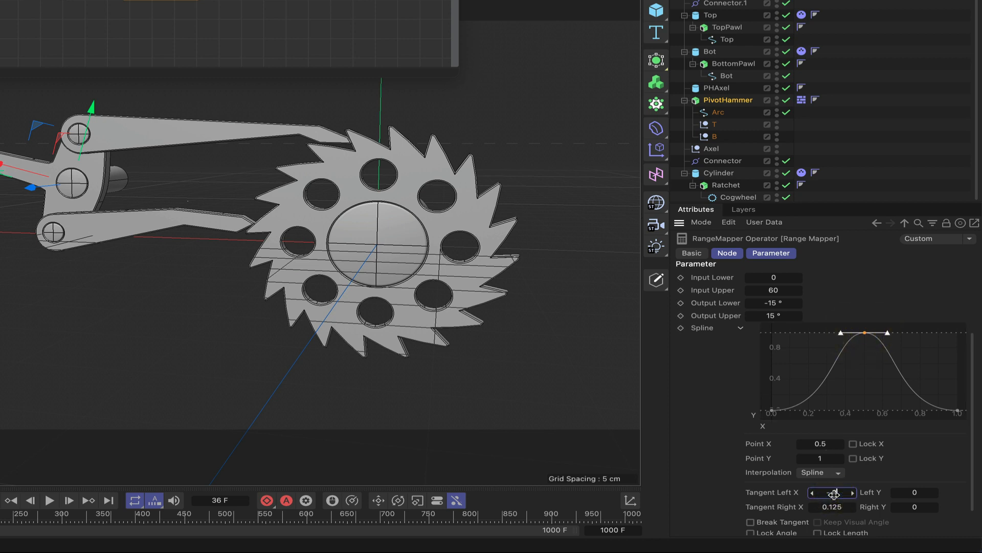
type("-0.25")
key("Return")
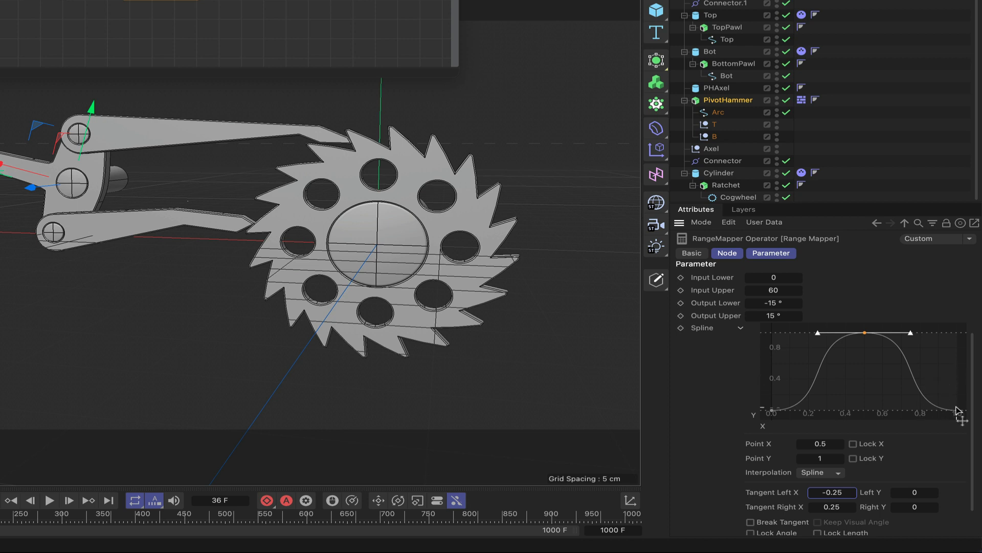
scroll(910, 284, "up", 5)
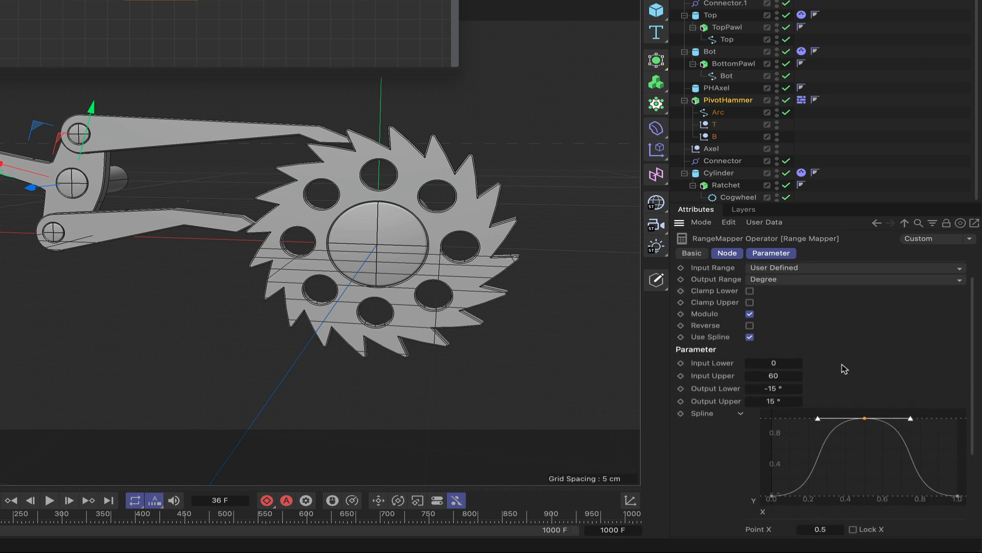
scroll(845, 368, "up", 2)
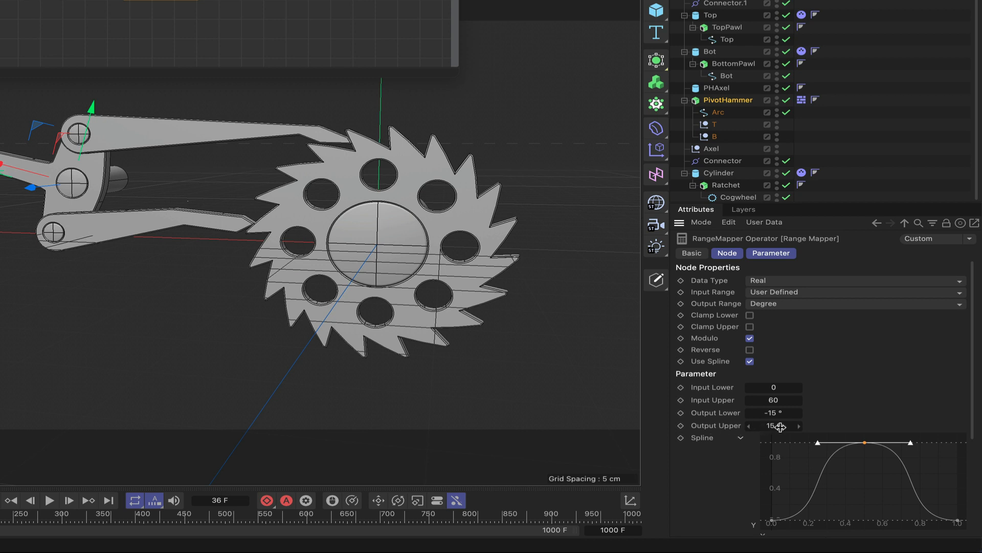
scroll(886, 403, "down", 1)
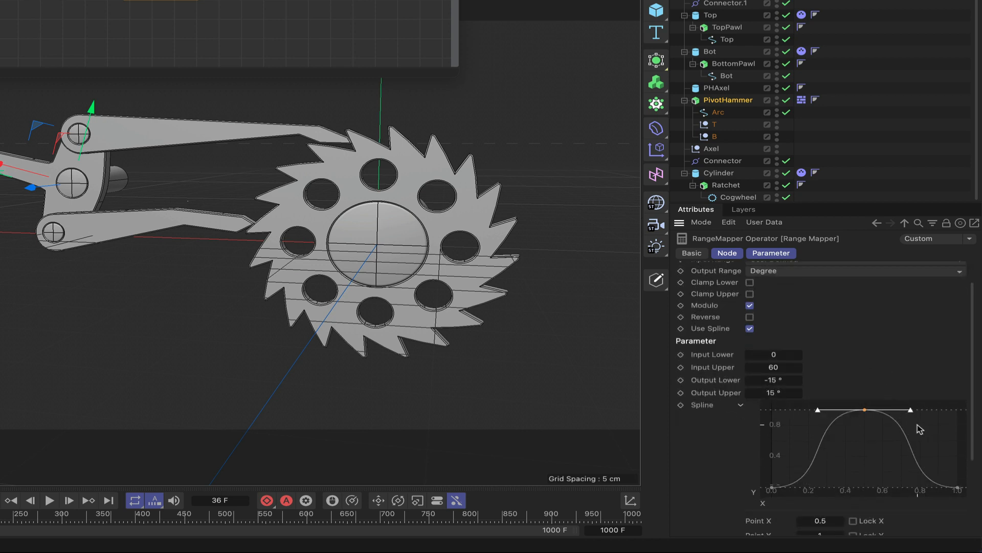
scroll(934, 362, "up", 1)
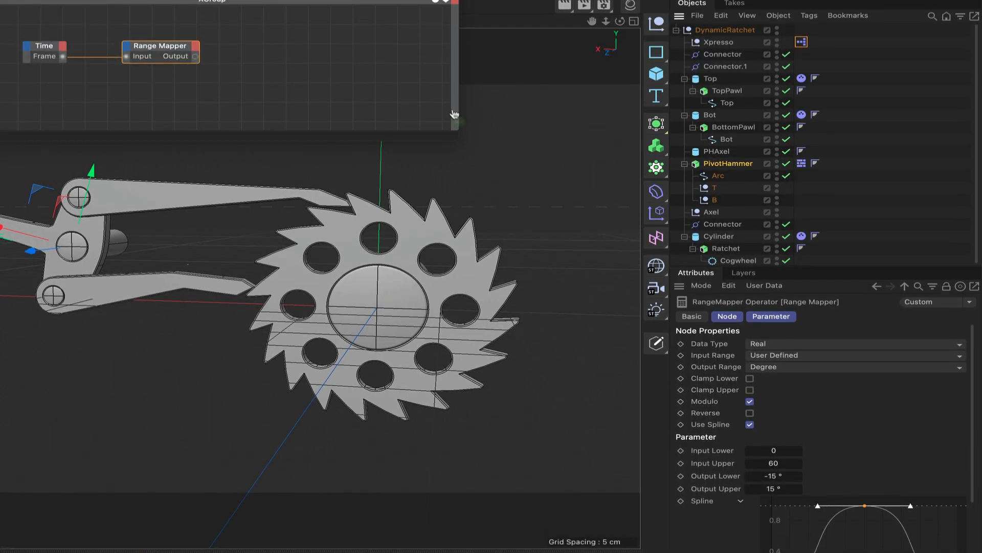
Add PivotHammer as an object node to the XPresso graph and give it a Rotation . B input port.
left_click_drag(296, 57, 294, 54)
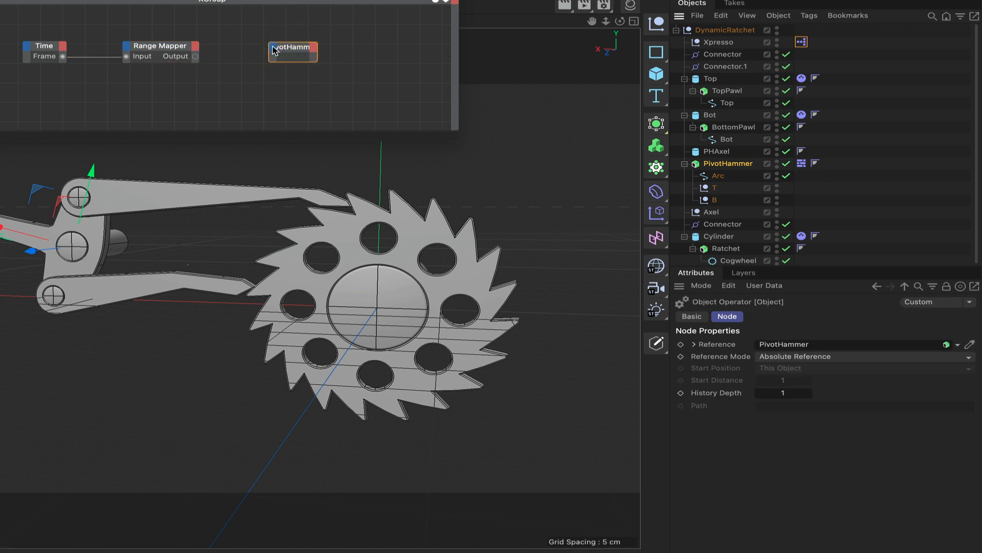
left_click(274, 50)
mouse_move(304, 99)
mouse_move(376, 115)
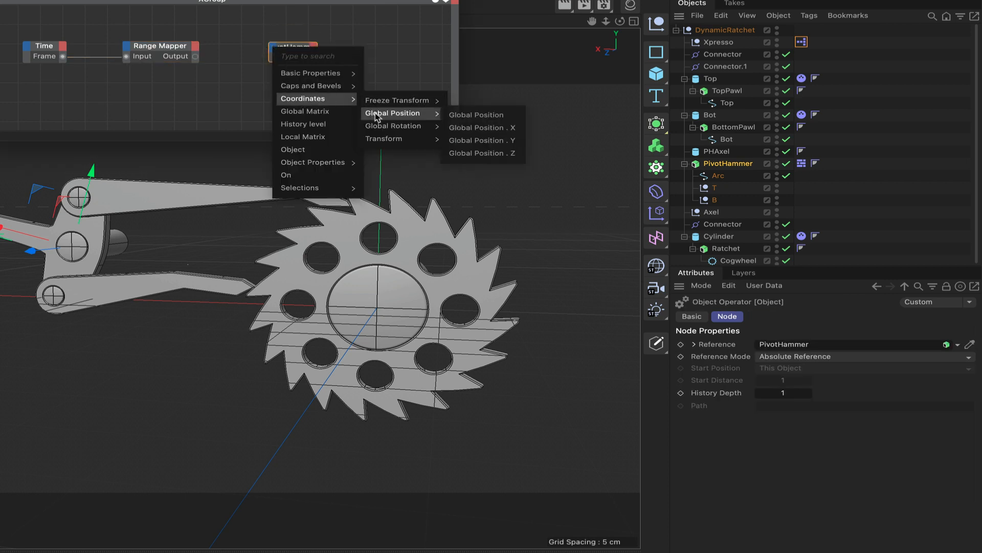
mouse_move(385, 139)
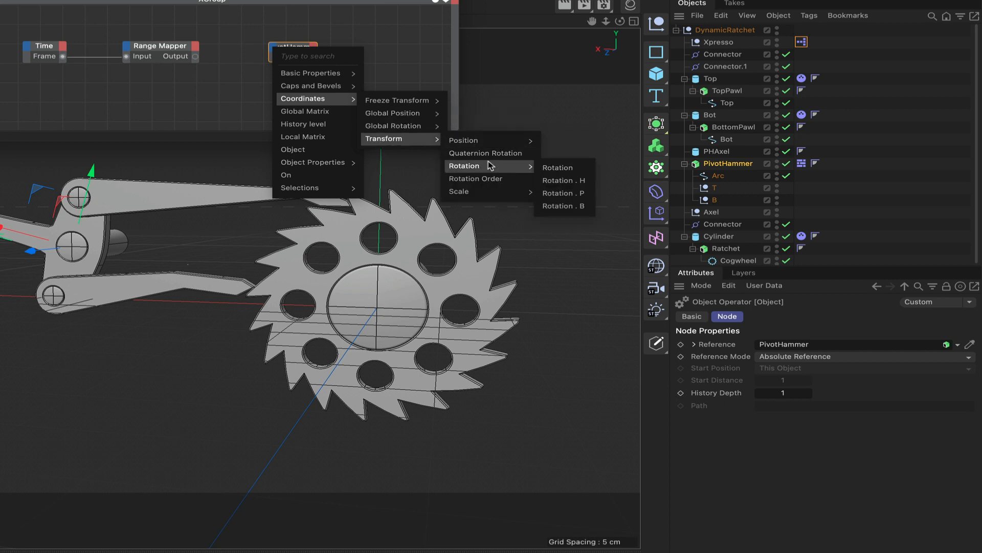
left_click(489, 163)
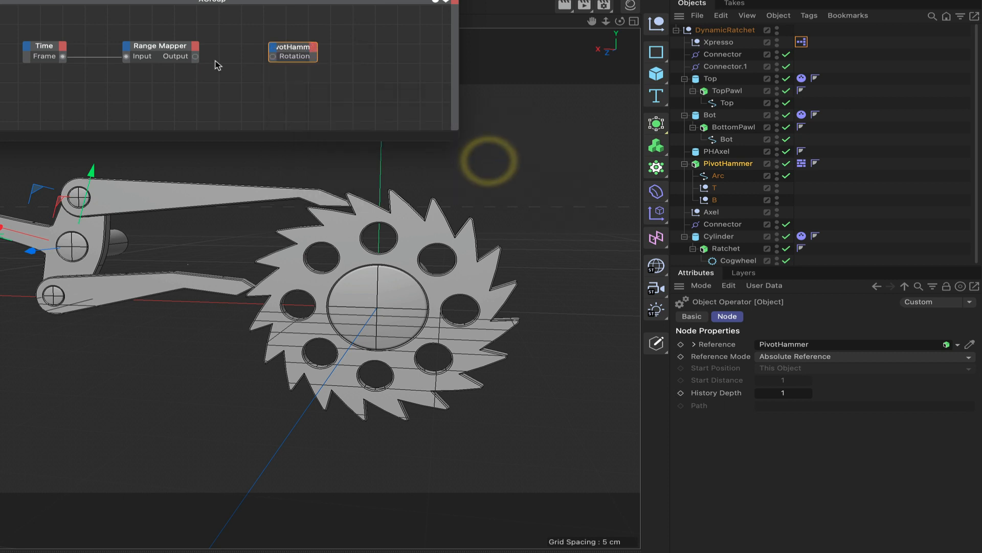
Connect the Range Mapper's Output to PivotHammer's Rotation . B input, fit the node to its label, and close the XPresso Editor.
left_click_drag(274, 57, 274, 57)
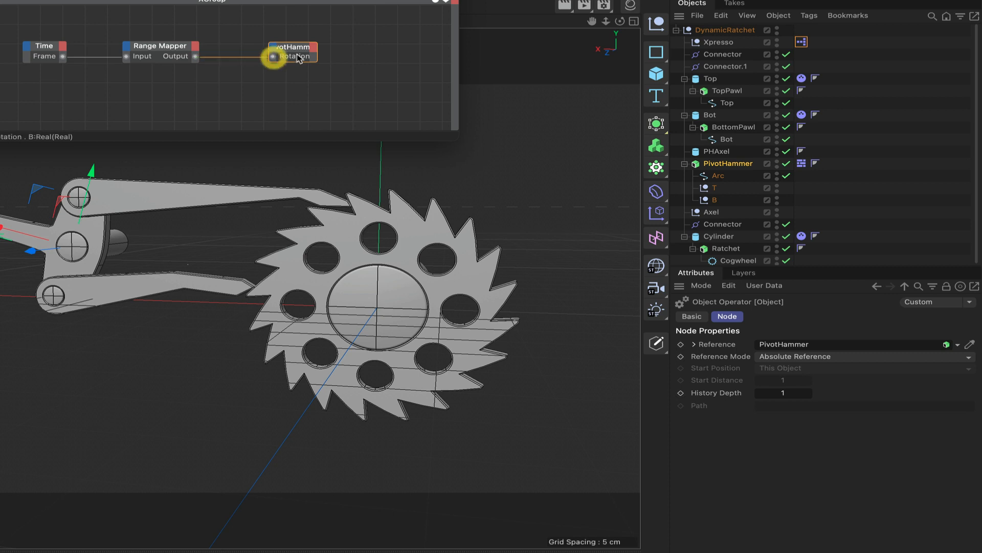
double_click(297, 46)
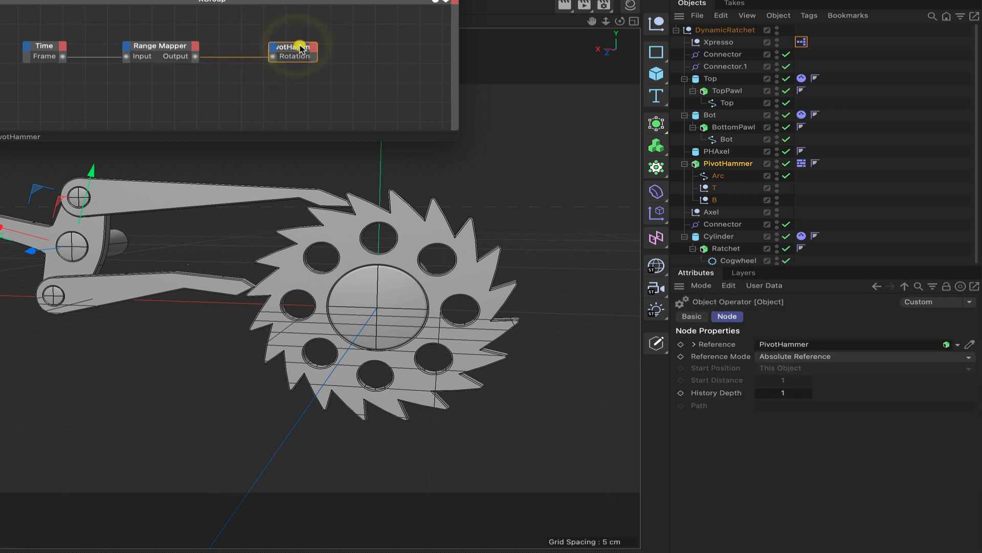
double_click(294, 45)
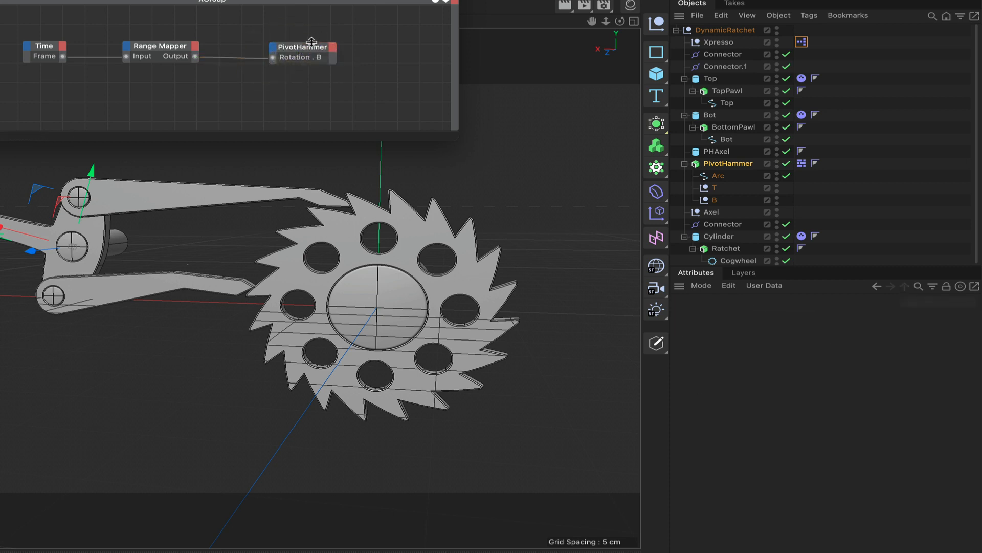
left_click(310, 46)
left_click(311, 48)
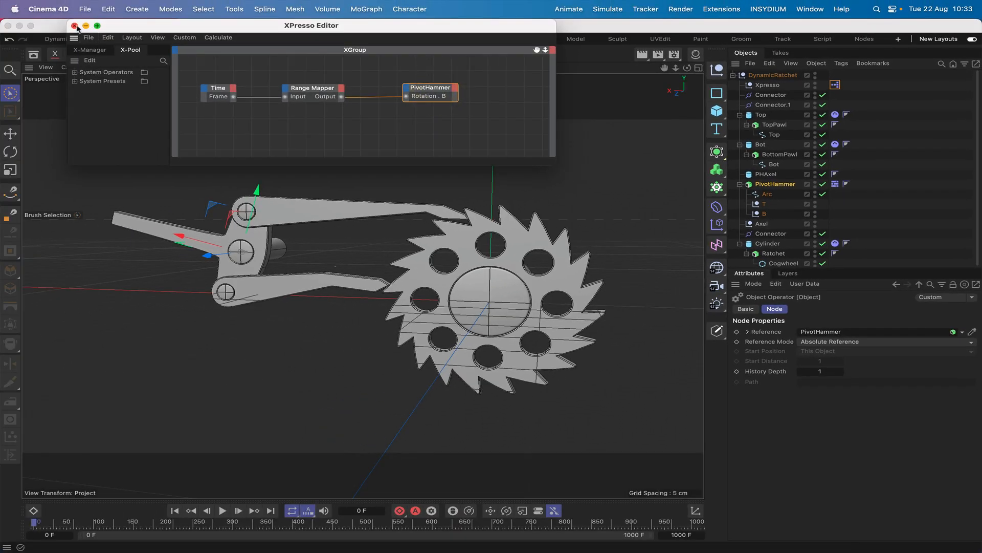
left_click(74, 26)
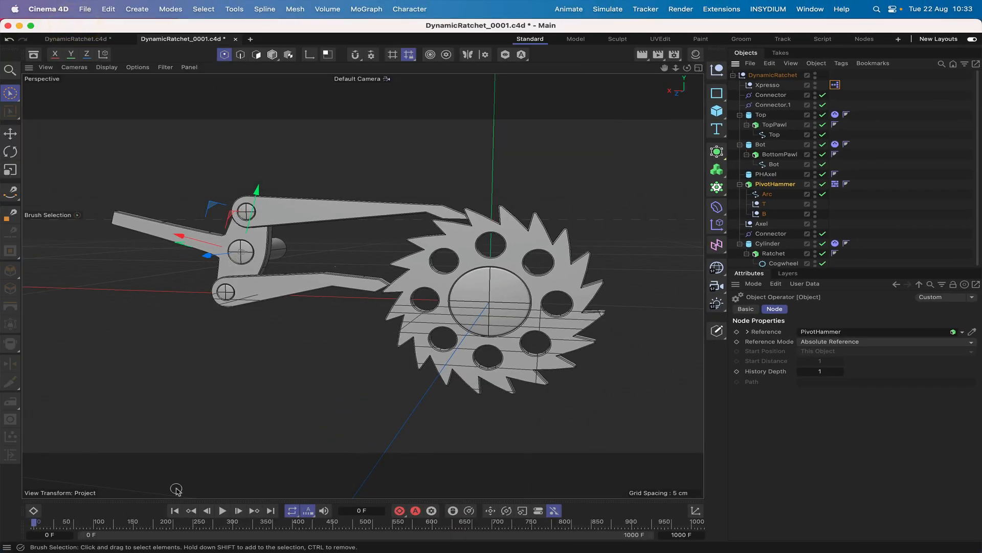
Play the animation from the start to check how PivotHammer and the pawls drive the ratchet wheel.
left_click(174, 511)
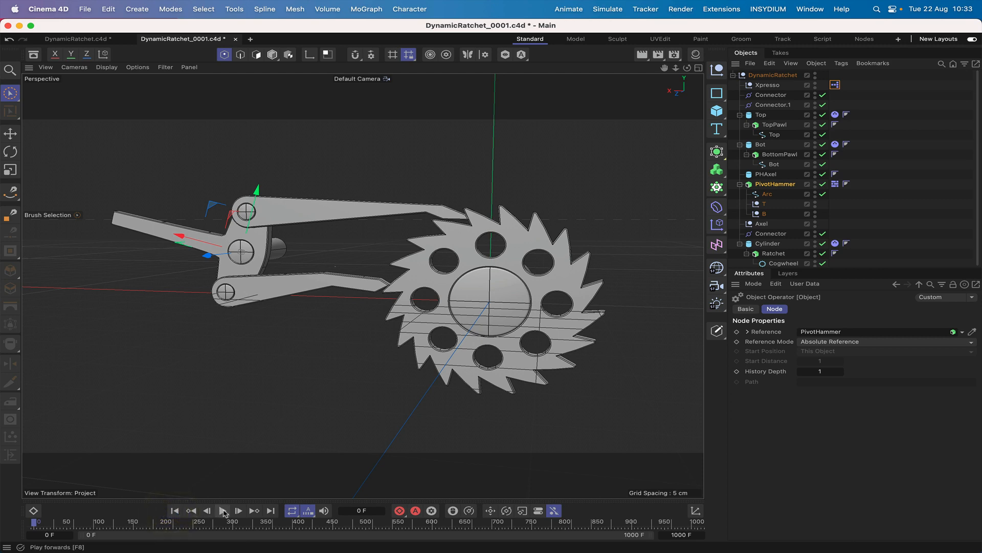
left_click(223, 511)
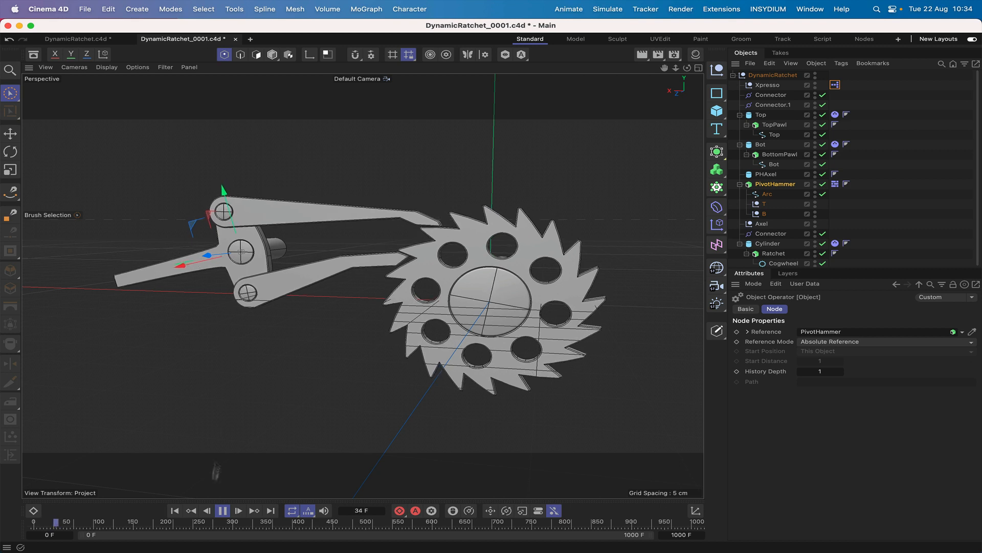
left_click(221, 512)
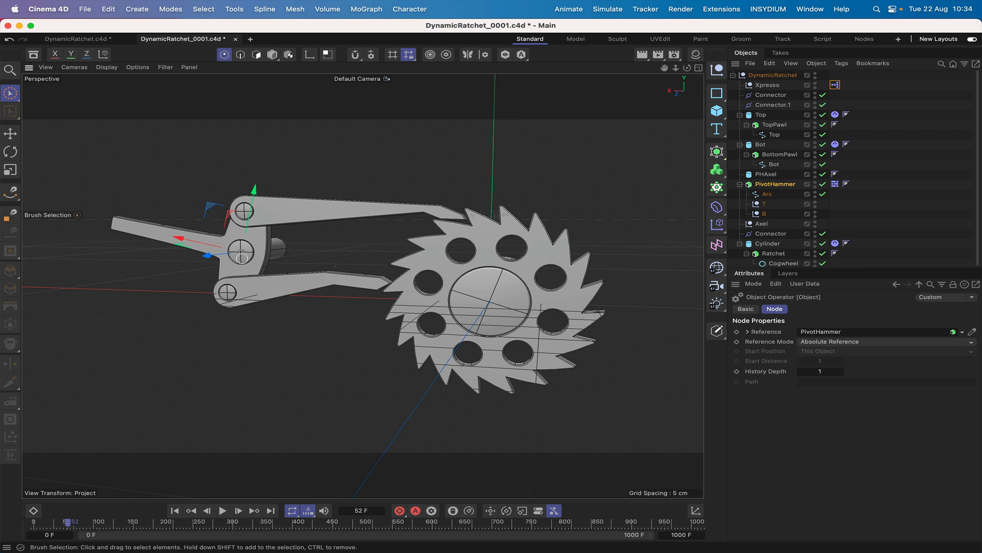
Examine the ratchet assembly from several angles, replay the simulation from an angled view, and return to the first frame.
left_click_drag(687, 68, 626, 45)
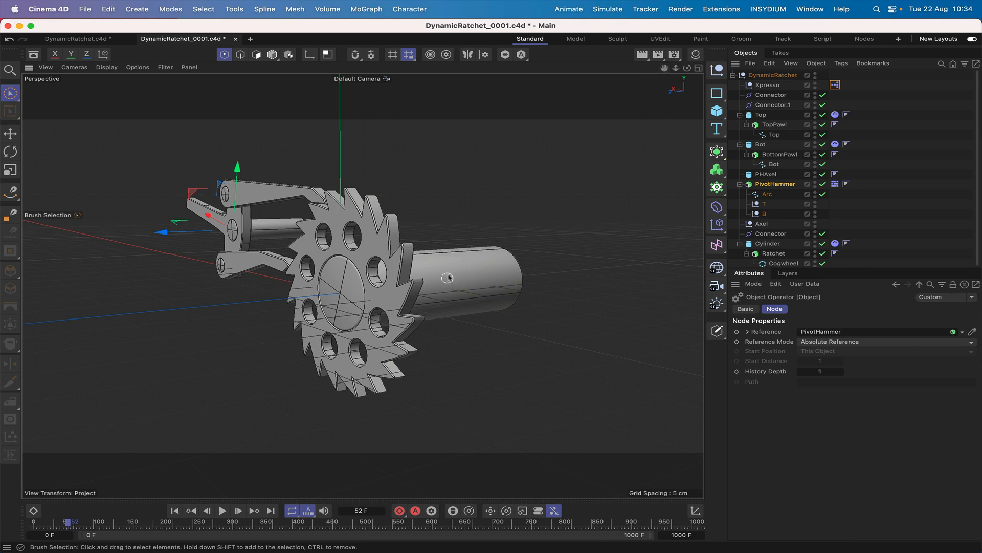
scroll(462, 350, "up", 2)
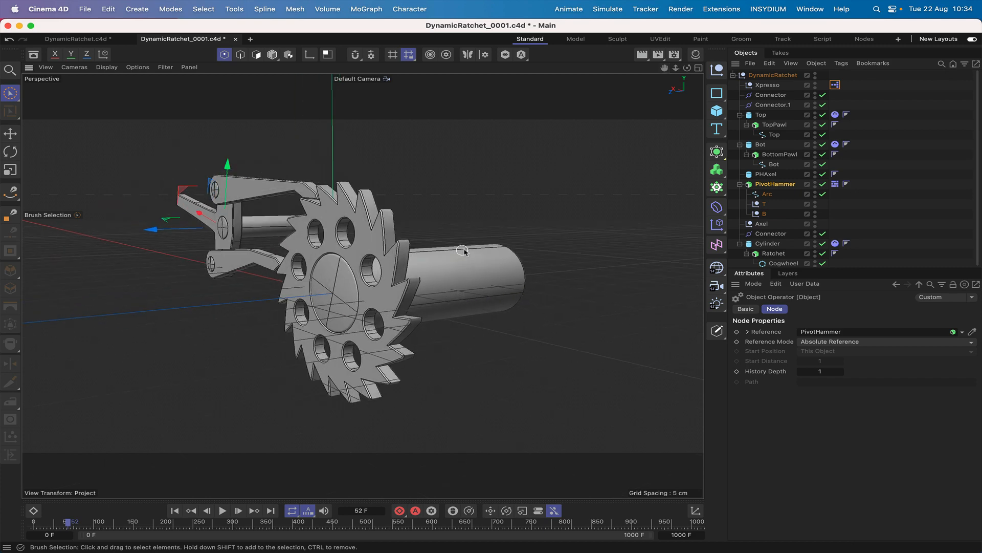
left_click_drag(687, 69, 362, 285)
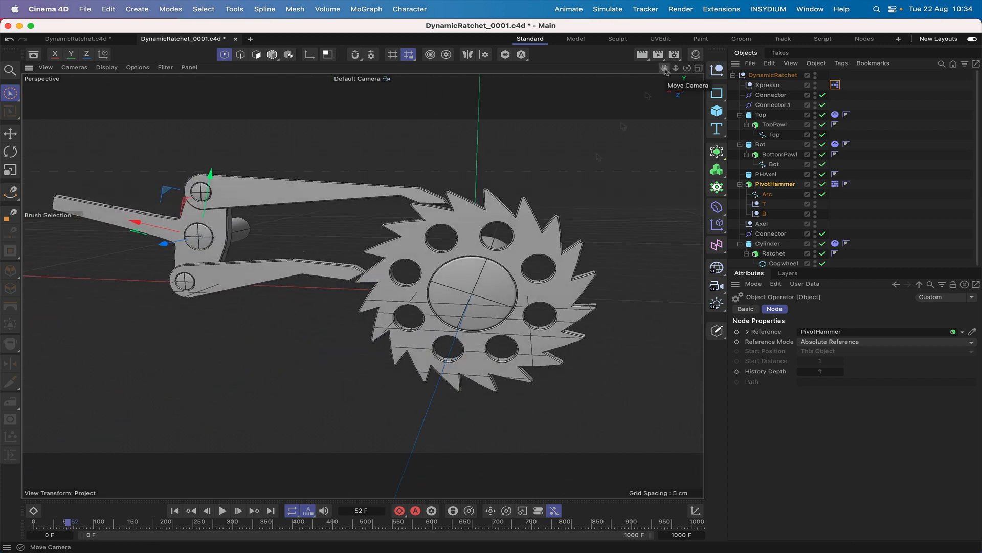
right_click_drag(664, 69, 363, 286)
left_click_drag(363, 286, 384, 286)
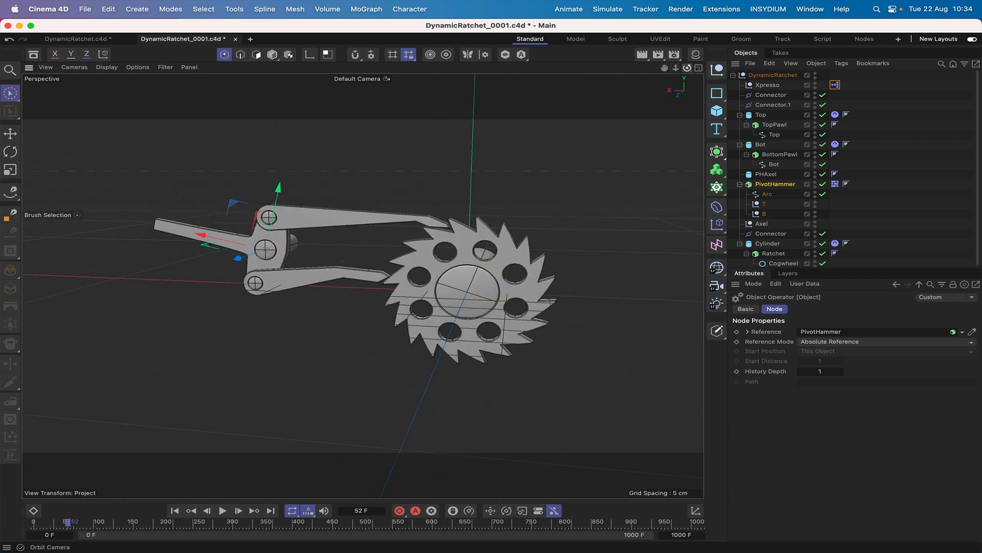
left_click_drag(687, 68, 363, 285)
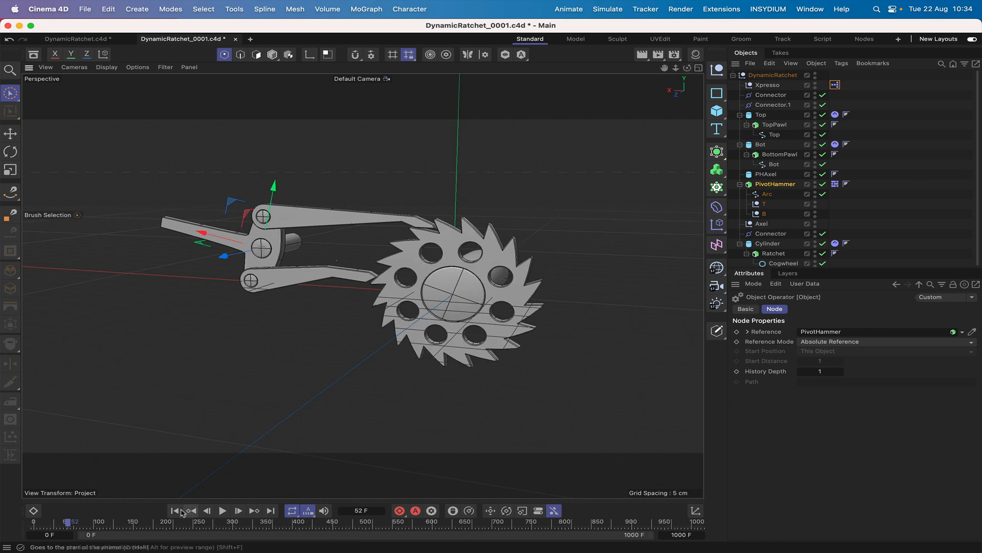
left_click(174, 511)
left_click(222, 511)
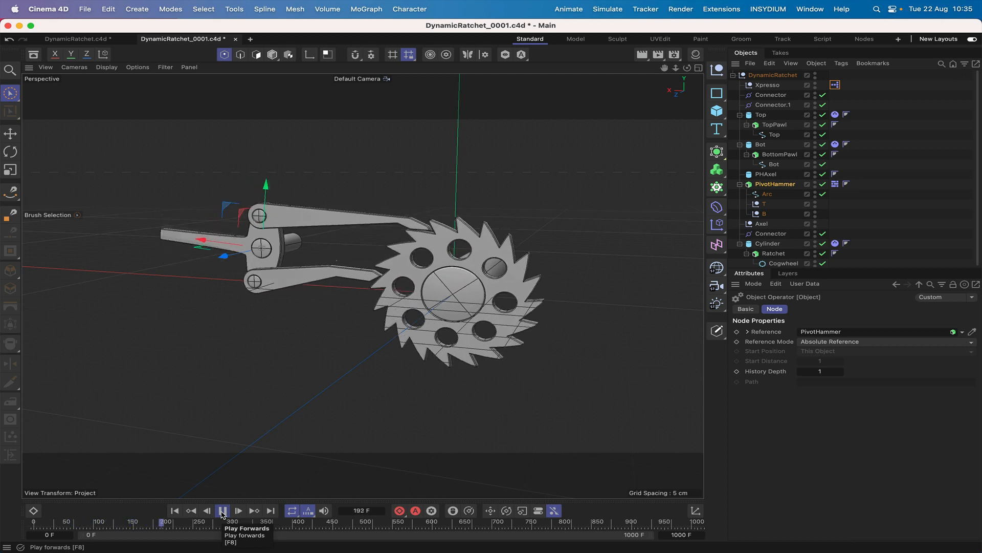
left_click(222, 511)
left_click(175, 511)
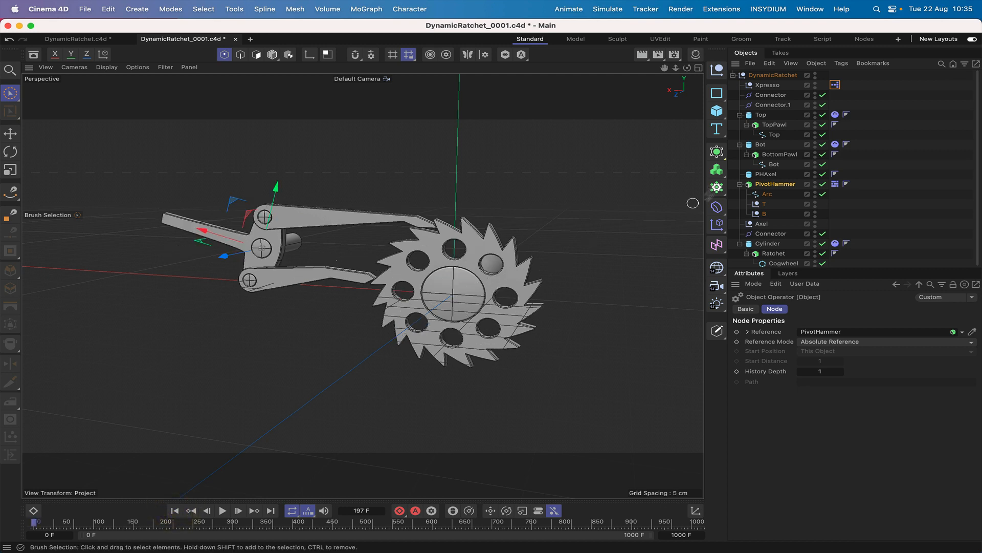
Try moving the whole DynamicRatchet null to about Y -9.1 cm and Z -27 cm and play the simulation there.
left_click(733, 76)
left_click(755, 75)
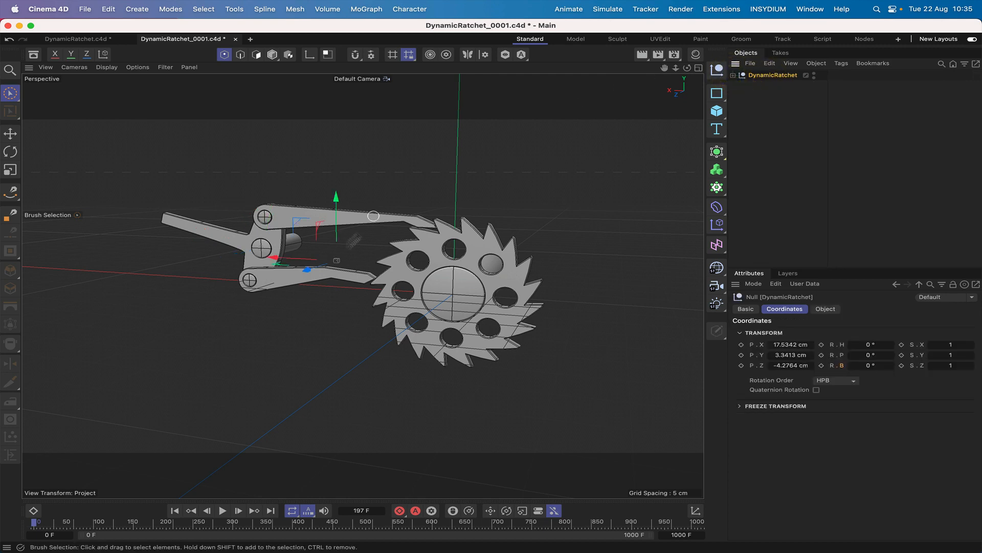
left_click_drag(307, 270, 373, 279)
left_click_drag(389, 184, 386, 241)
left_click(223, 510)
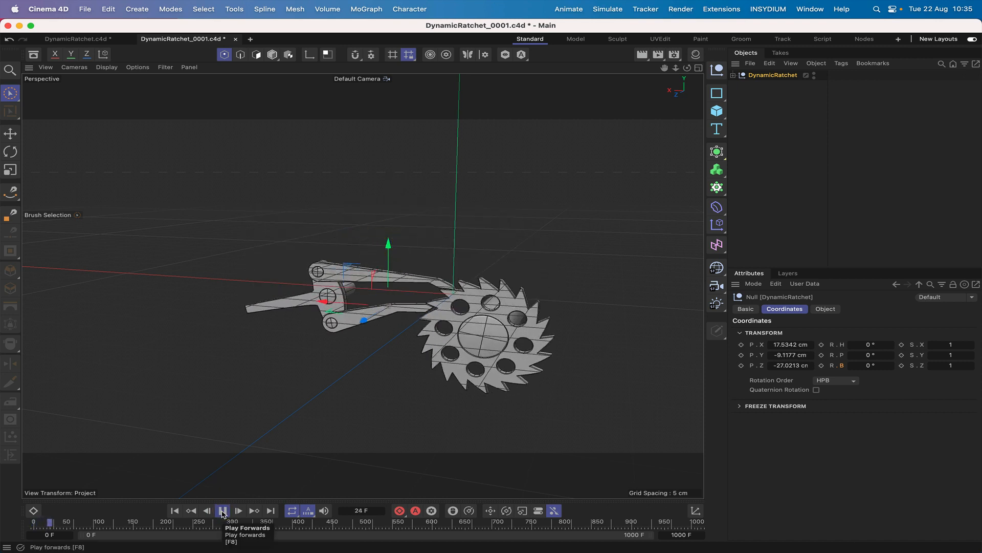
left_click(223, 511)
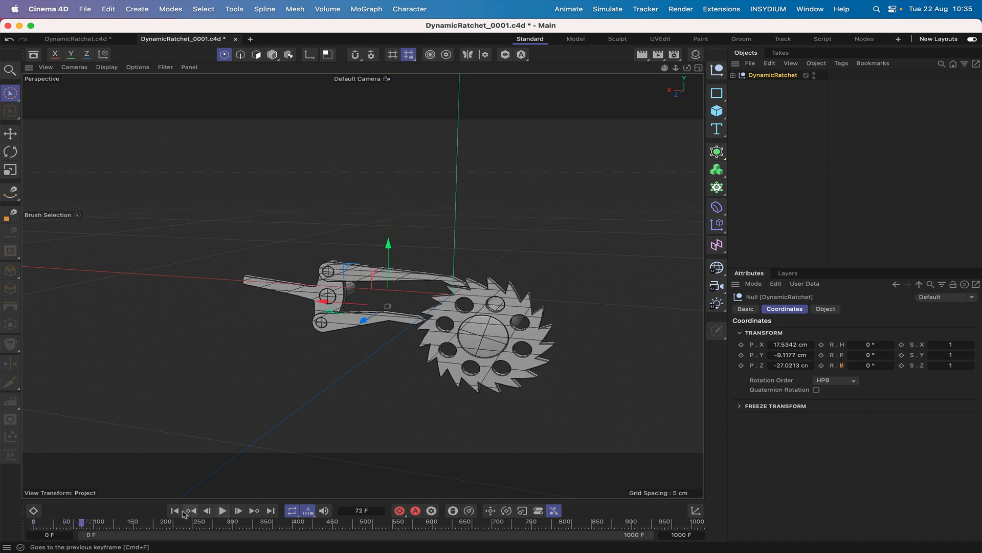
left_click(175, 511)
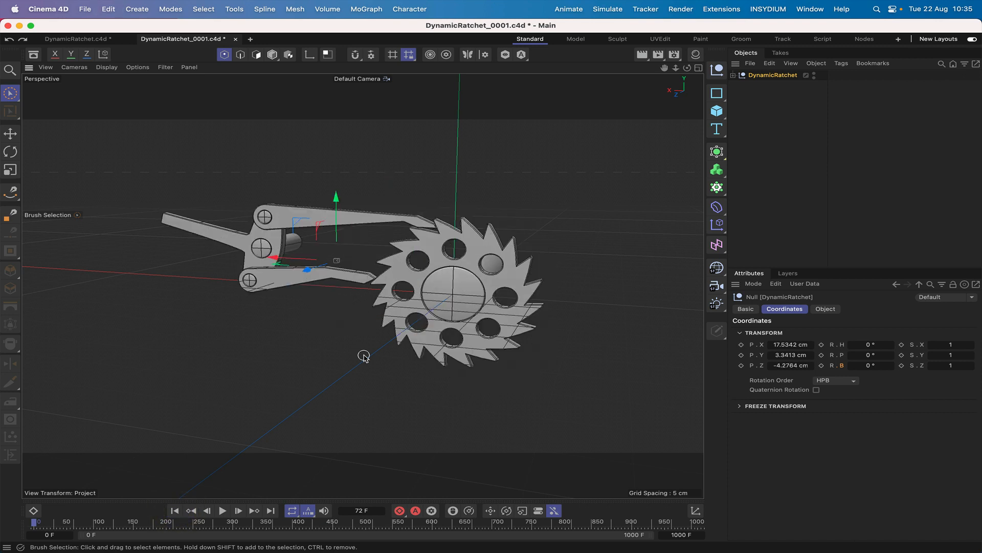
Bake all dynamics from the cache settings of the Top cylinder's Dynamics Body tag.
left_click(733, 75)
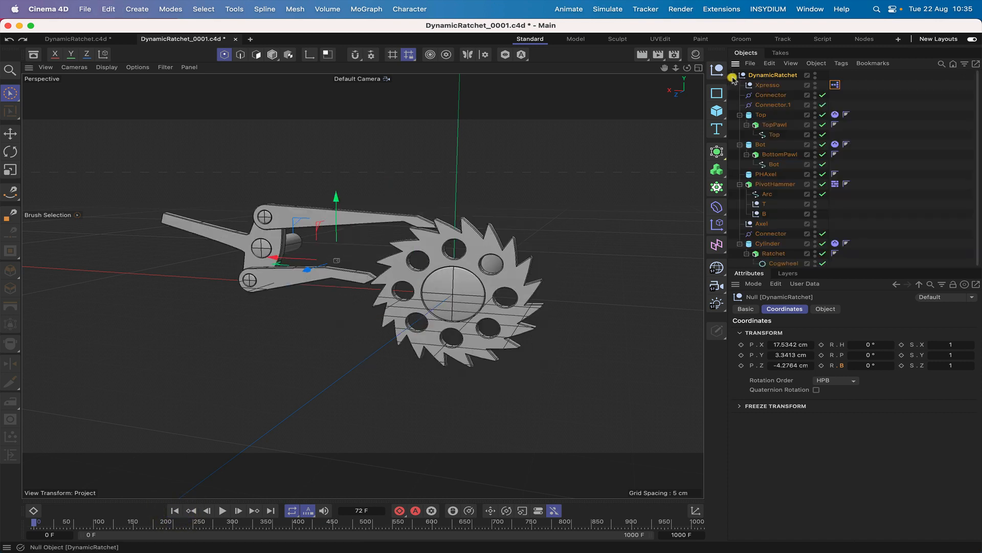
left_click(835, 115)
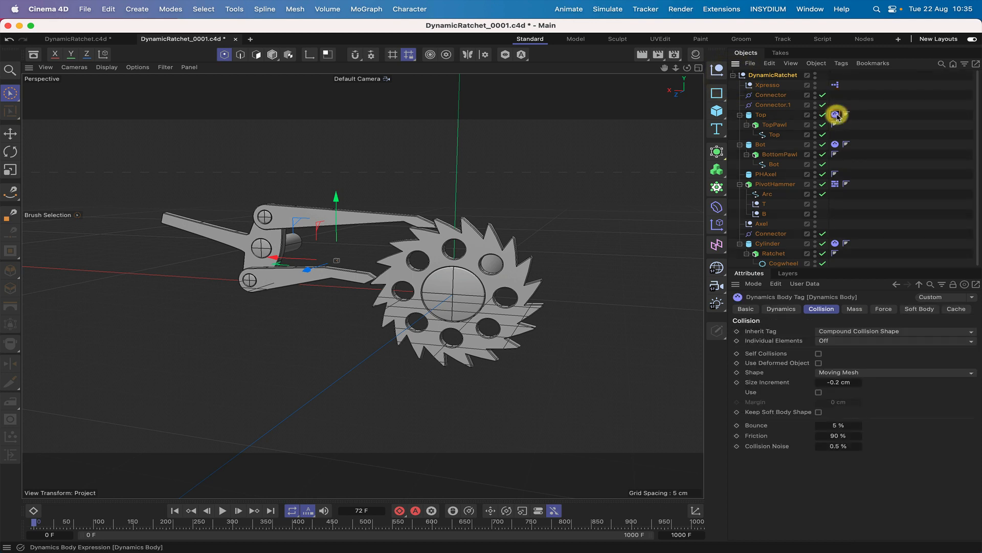
left_click(956, 309)
left_click(881, 348)
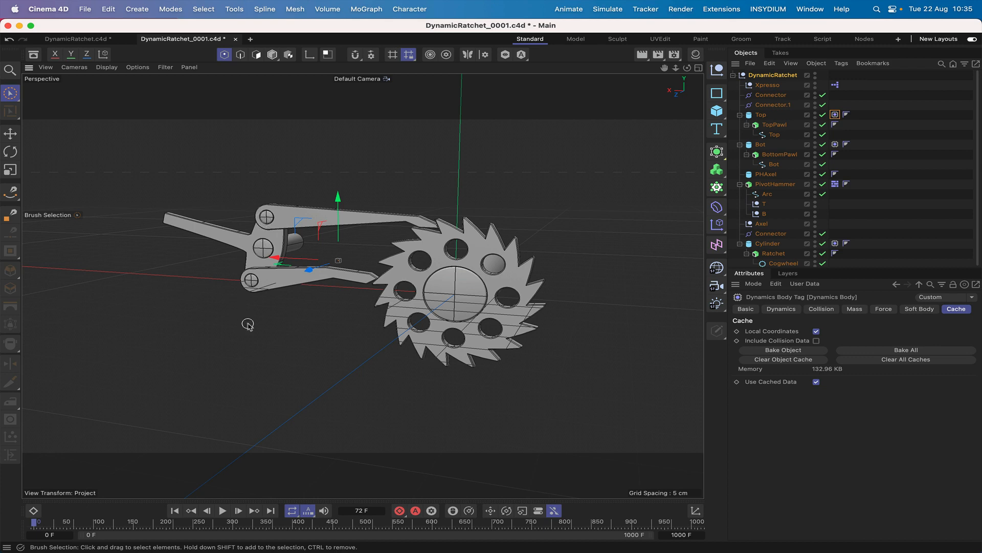
Play the baked simulation from the start to check its motion, and return to the first frame.
left_click(174, 510)
left_click(222, 511)
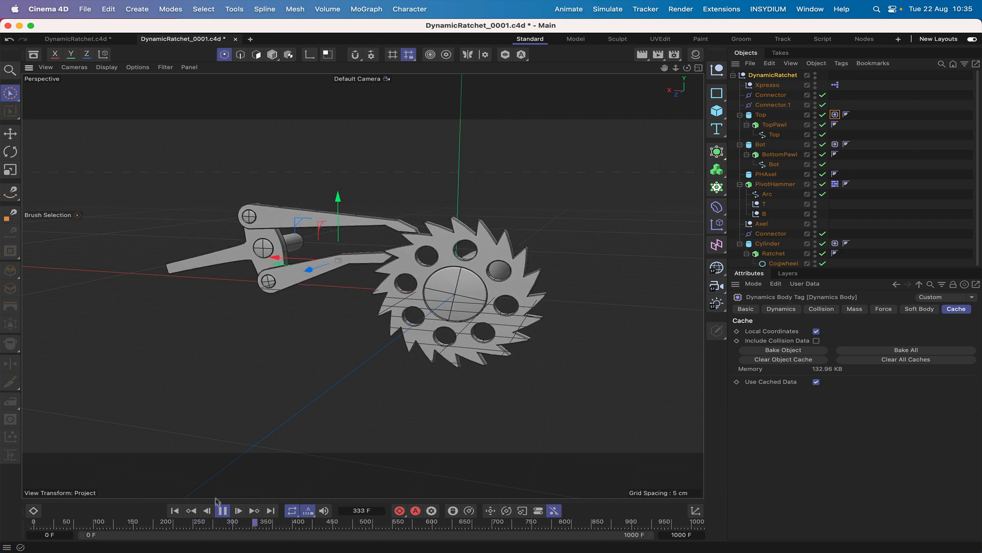
left_click(223, 511)
left_click(174, 510)
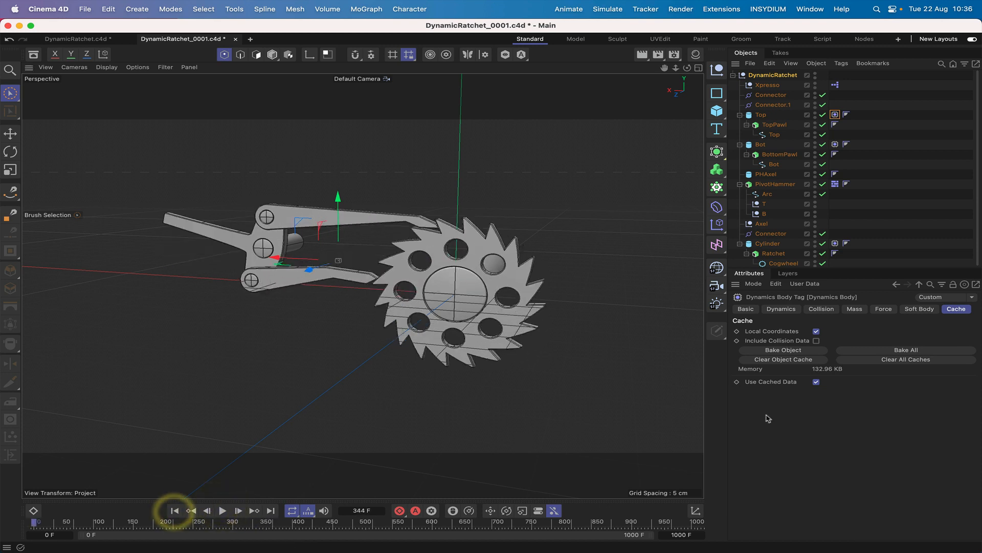
Clear all dynamics caches and bake all again with Include Collision Data enabled.
left_click(902, 360)
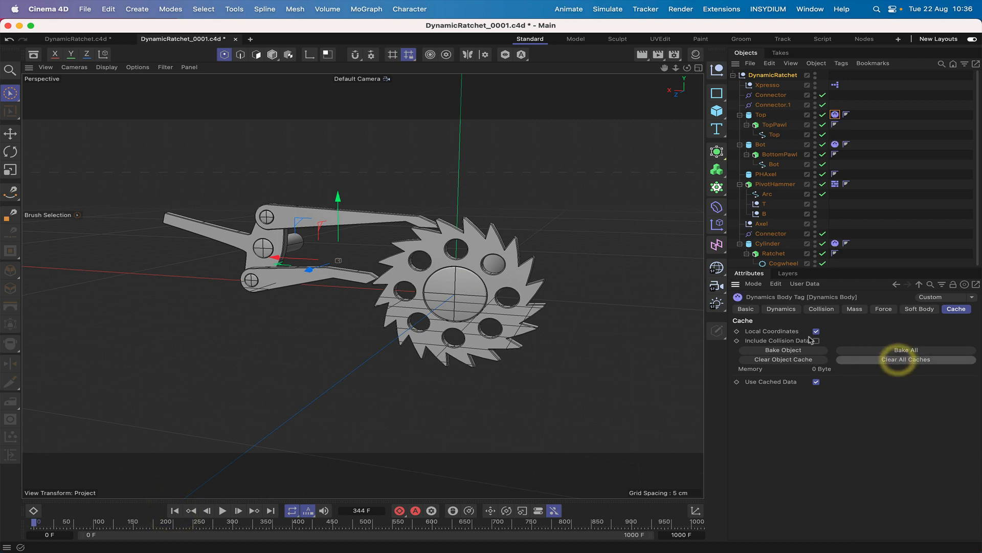
left_click(816, 341)
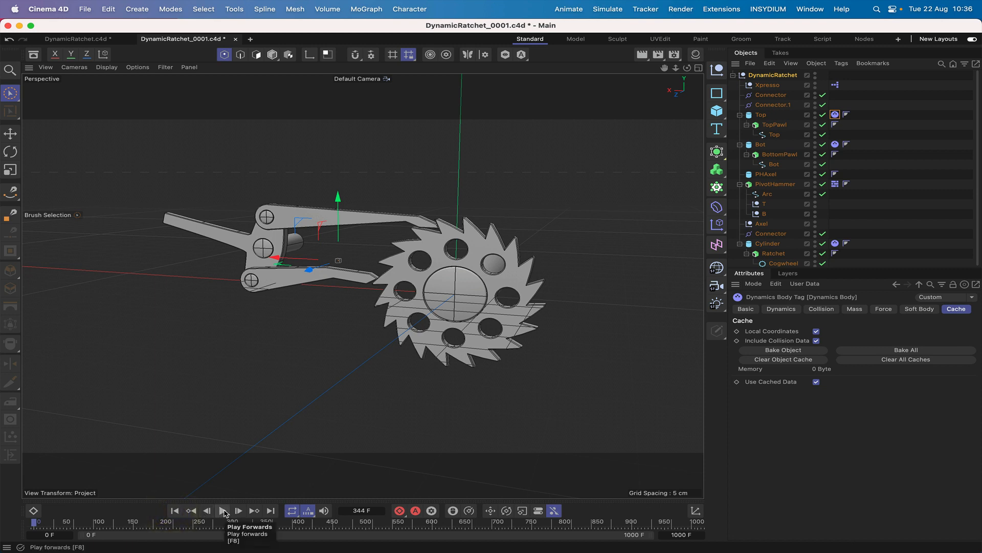
left_click(906, 350)
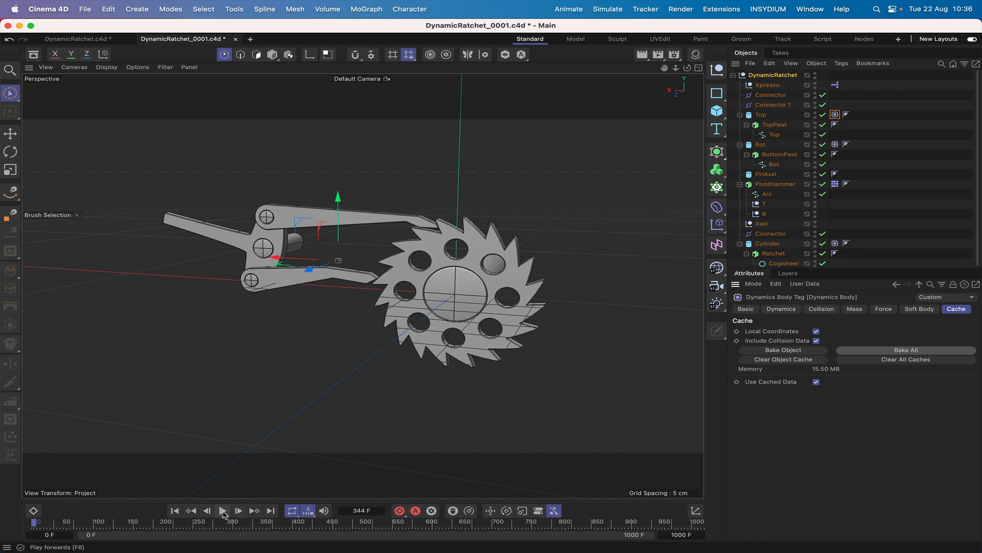
Play the simulation baked with collision data to check the ratchet's motion, and return to the first frame.
left_click(223, 511)
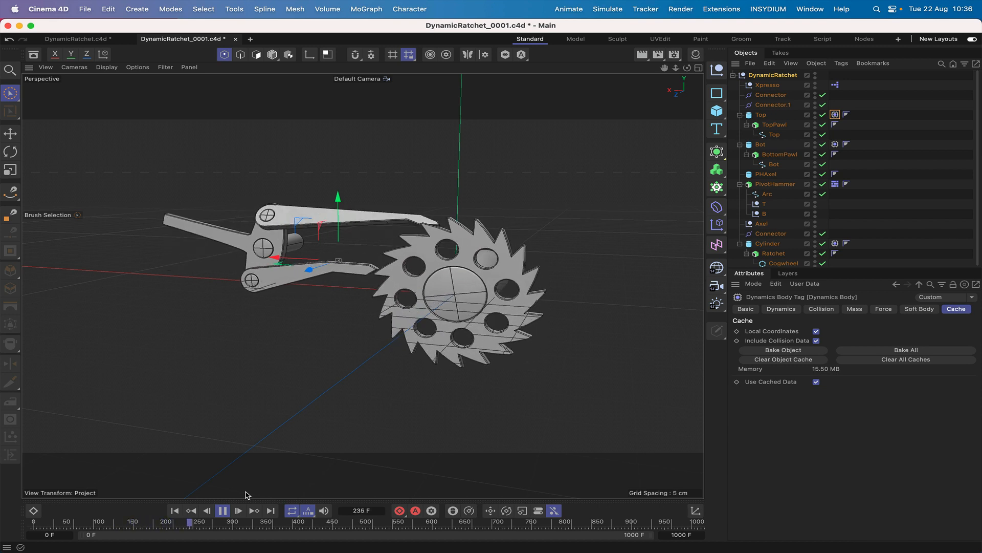
left_click(223, 511)
left_click(175, 511)
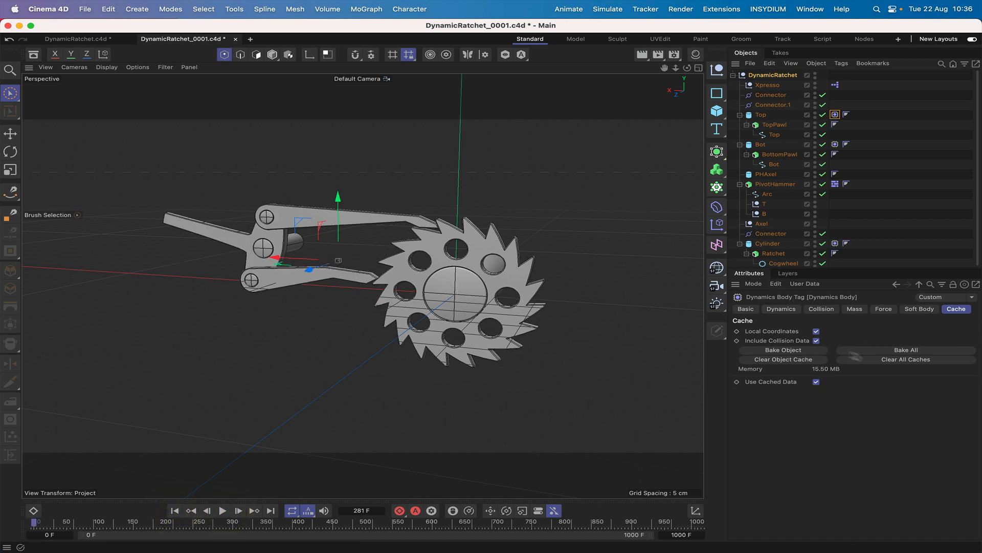
Clear all dynamics caches and disable Use Cached Data and Include Collision Data on the Top cylinder's Dynamics Body tag.
left_click(876, 360)
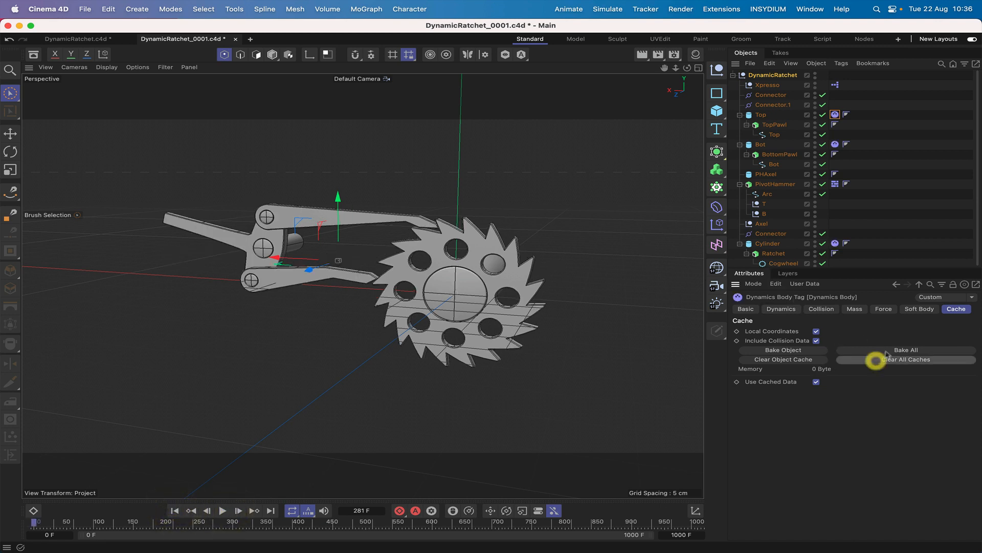
left_click(816, 382)
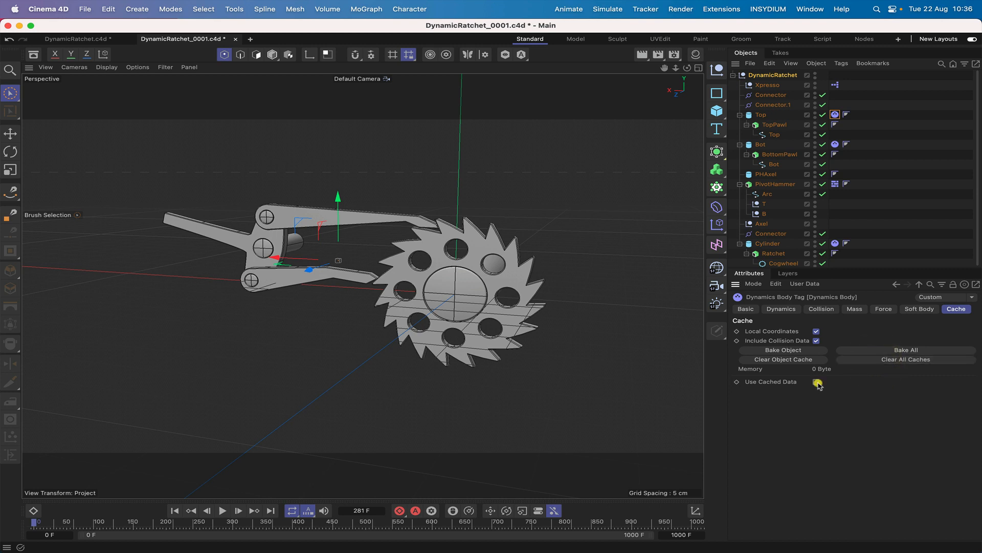
left_click(816, 341)
Set the project's Bullet expert settings to 10 Steps per Frame and 20 Maximum Solver Iterations per Step.
key("super+d")
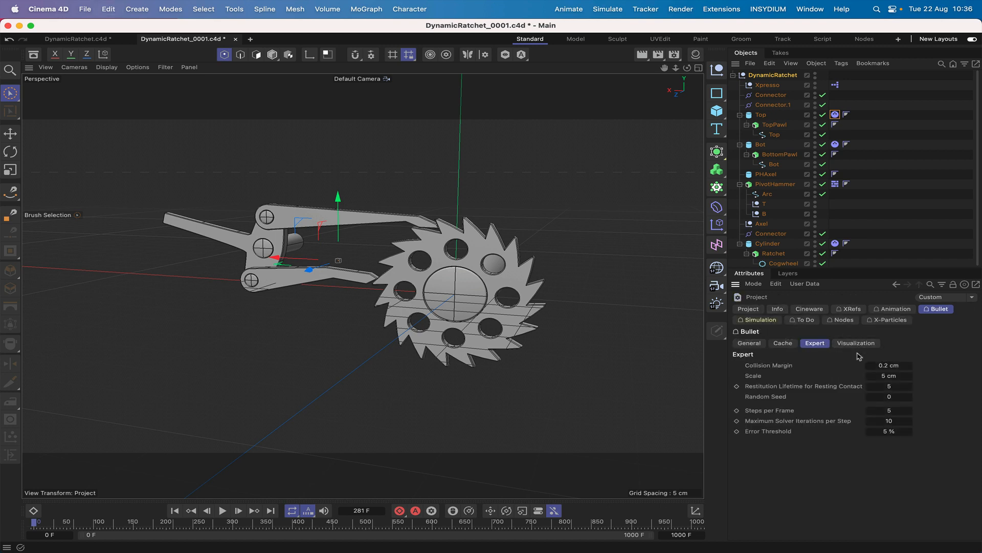
left_click(890, 410)
left_click(897, 419)
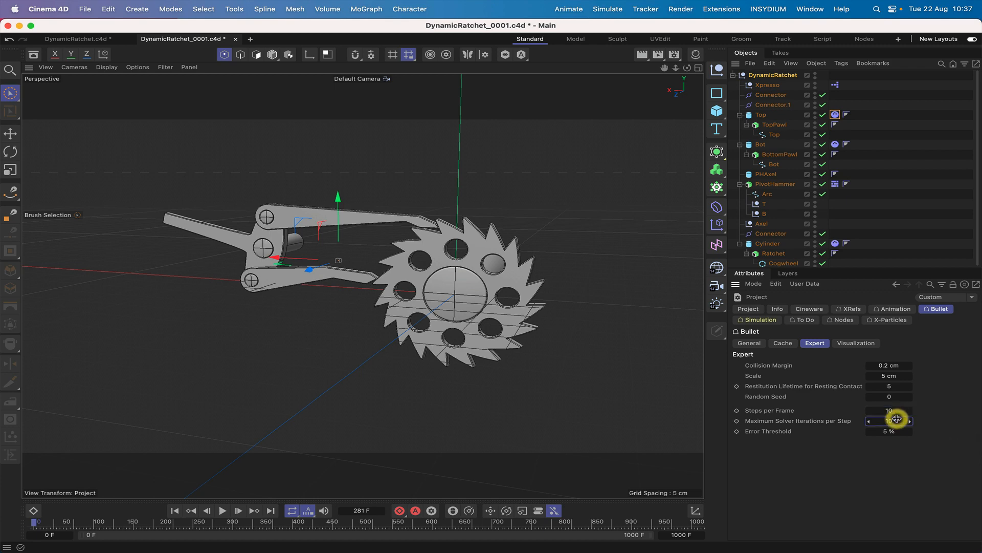
key("super+a")
key("0")
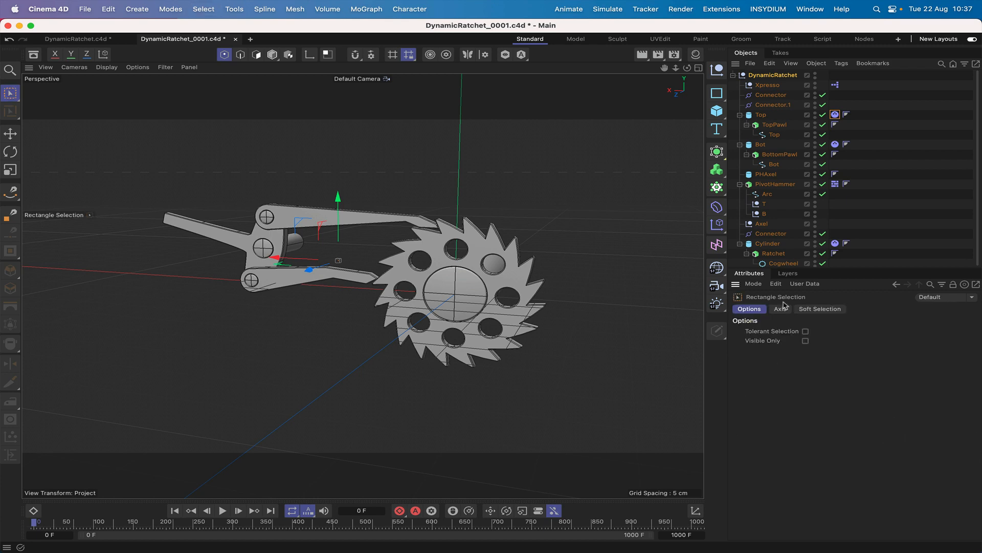
key("super+d")
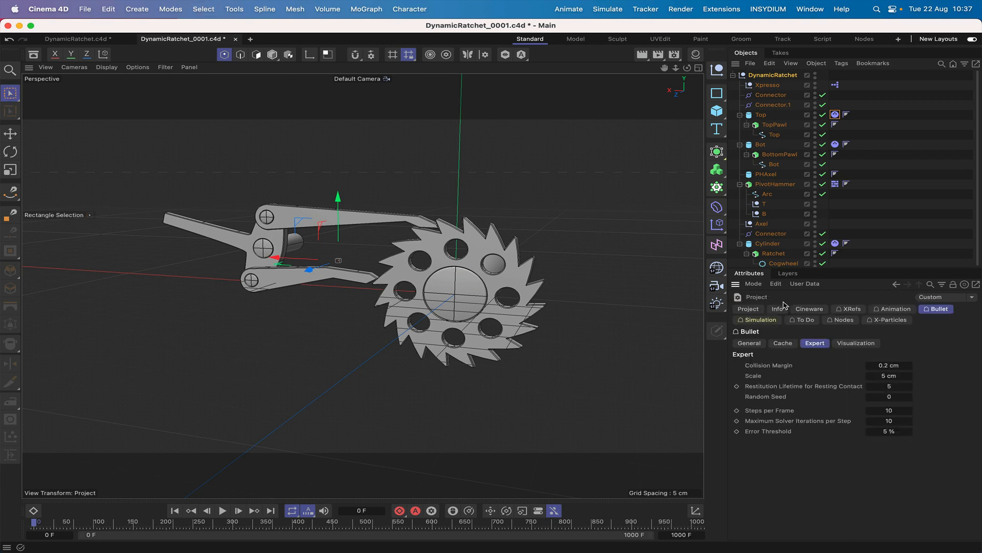
left_click(885, 422)
type("20")
key("Return")
Enable Use Cached Data on the Top cylinder's Dynamics Body tag and bake all dynamics without collision data.
left_click(835, 115)
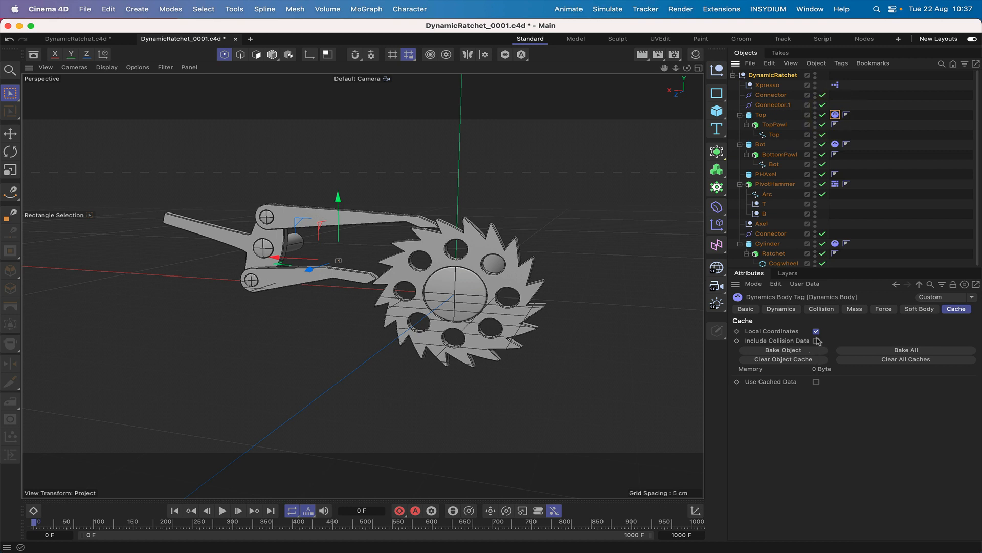
left_click(816, 382)
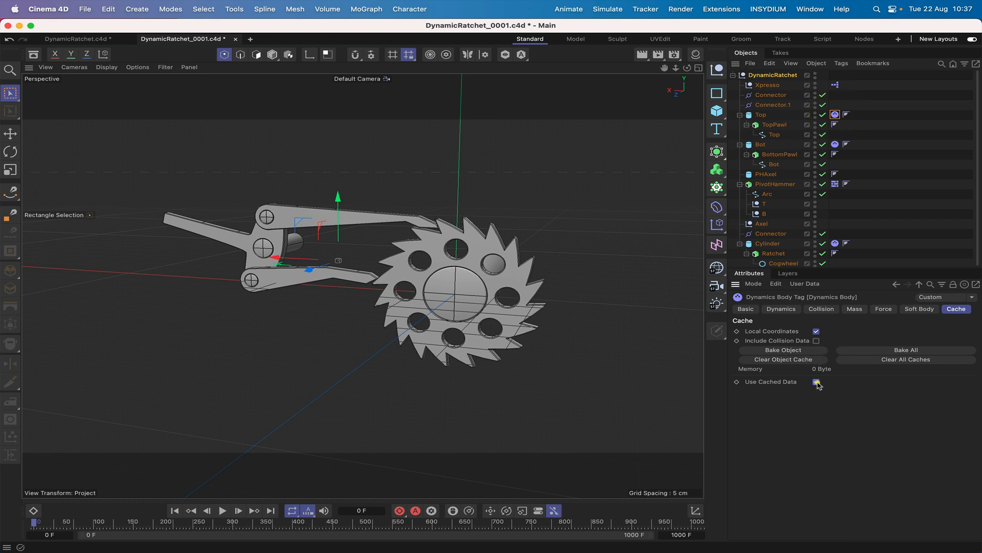
left_click(876, 351)
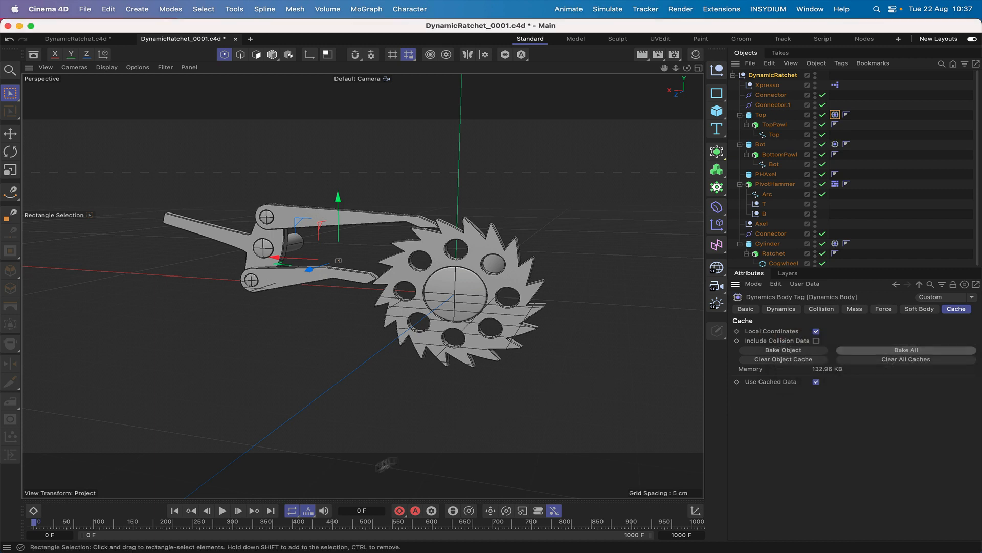
Play the rebaked simulation from the first frame, review the project's Bullet expert settings during playback, and deselect all objects.
left_click(174, 510)
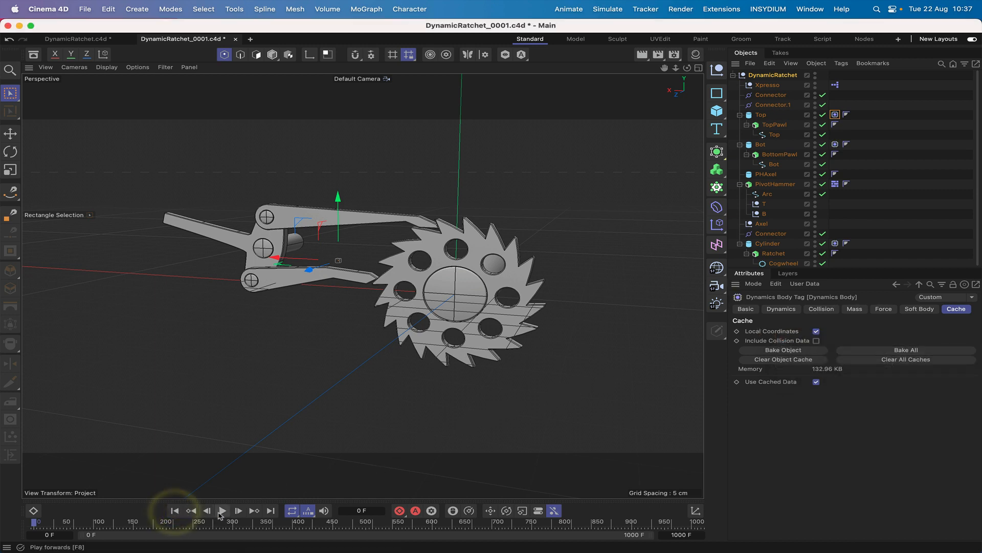
left_click(222, 511)
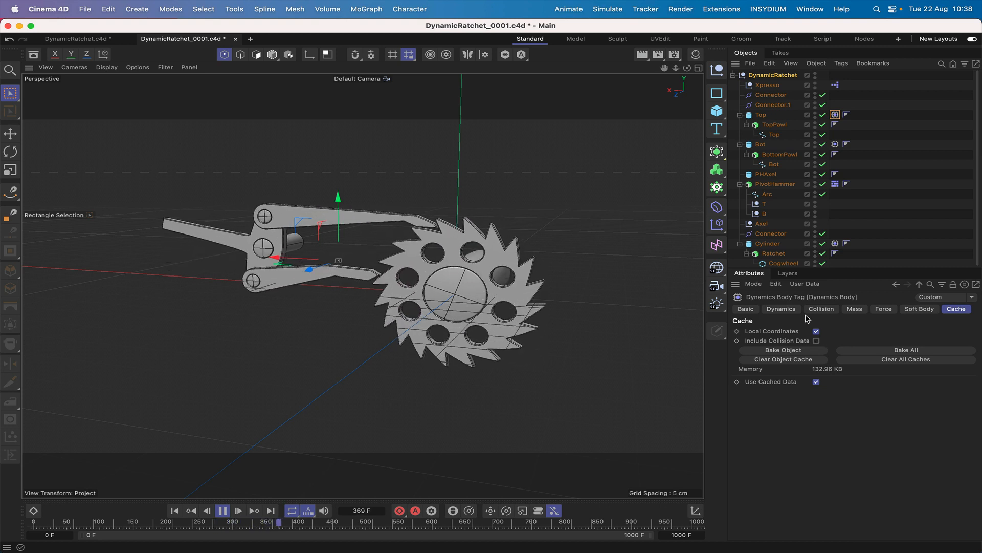
key("super+d")
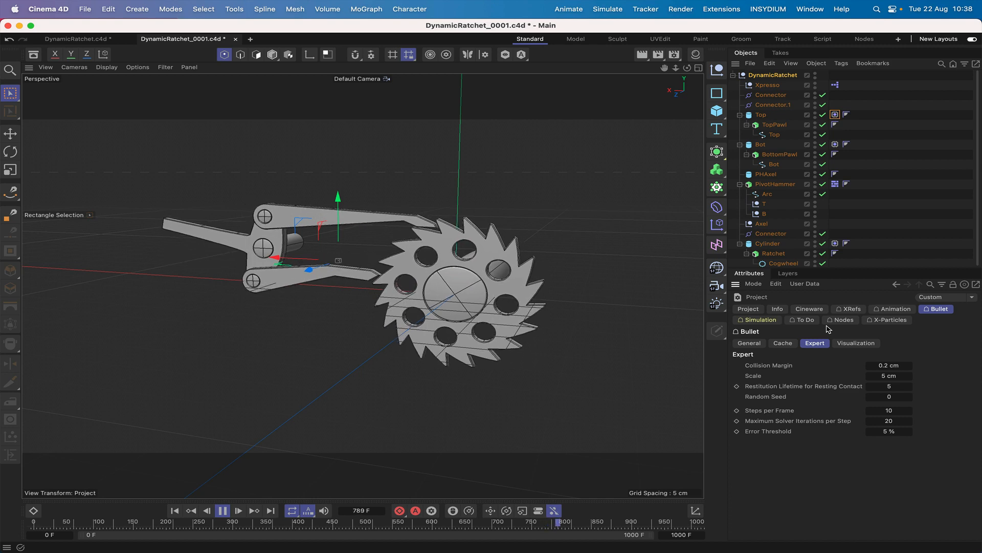
left_click(788, 205)
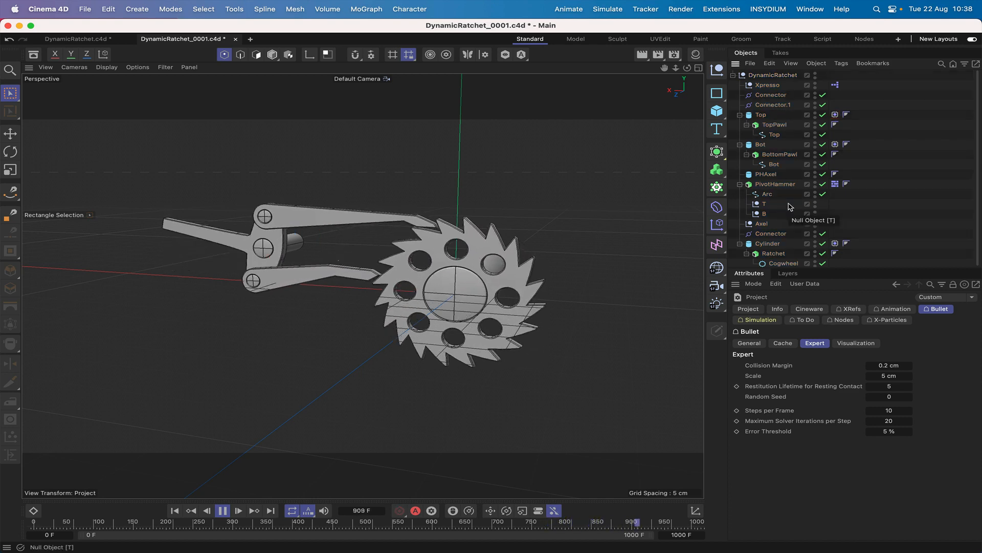